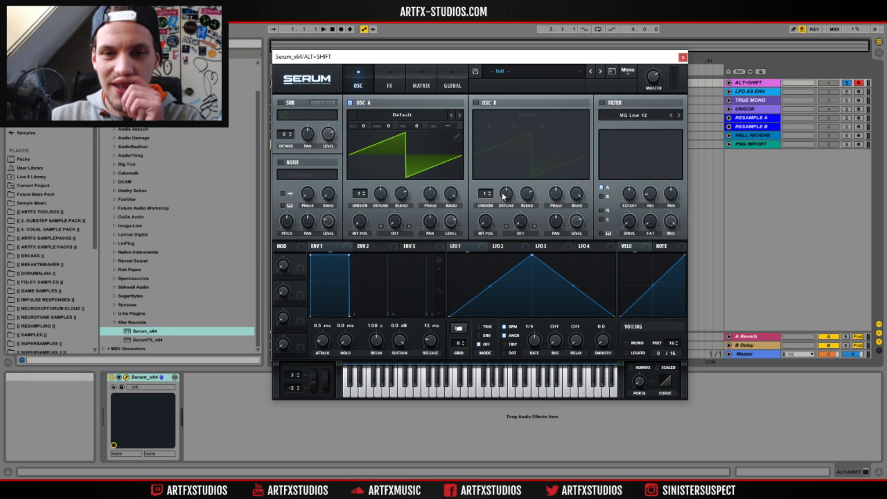
Assign LFO 1 to modulate oscillator A's phase, and check the routing in the modulation matrix
drag(453, 247, 429, 196)
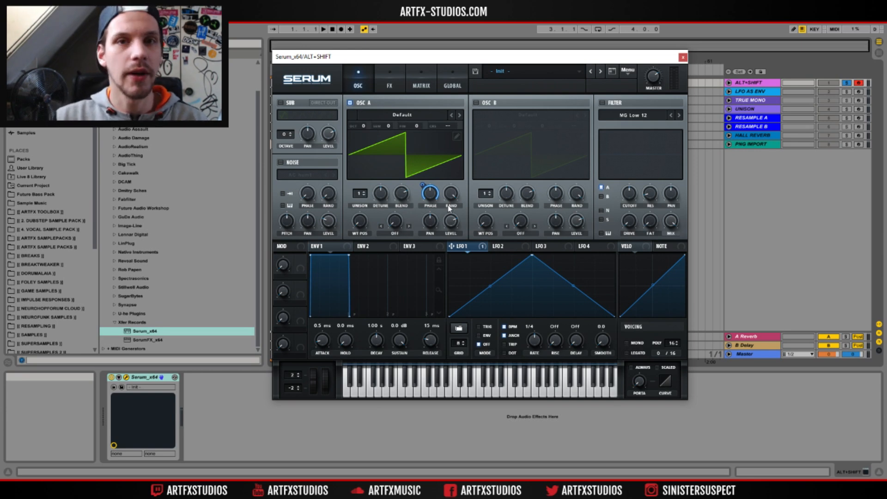
click(422, 82)
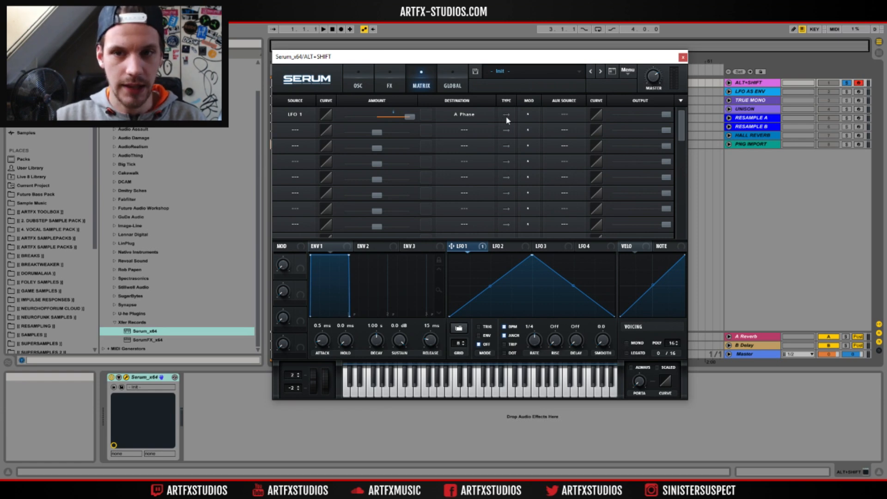
click(364, 82)
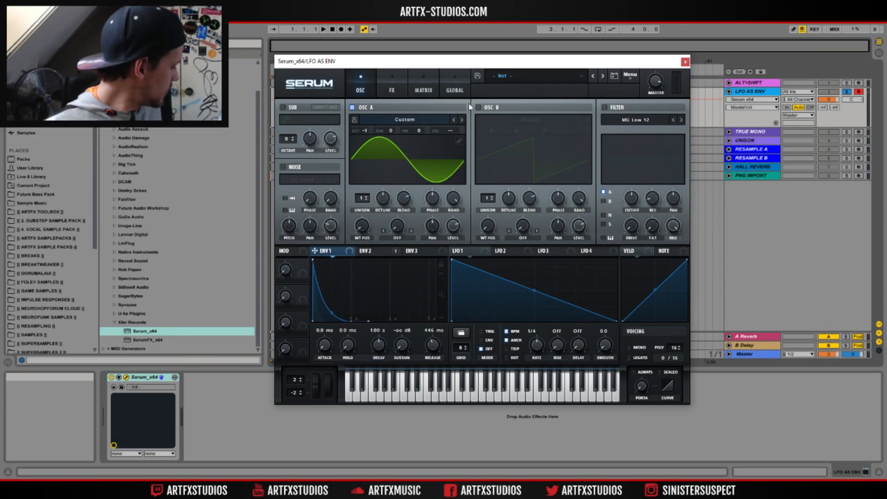
On the LFO AS ENV track, change the modulation source routed to master tuning from Env 2 to LFO 1
key(g)
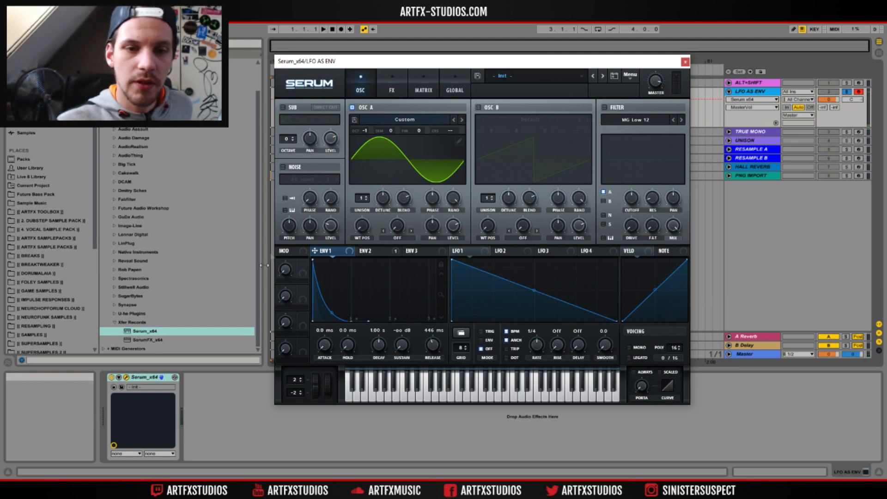
click(453, 85)
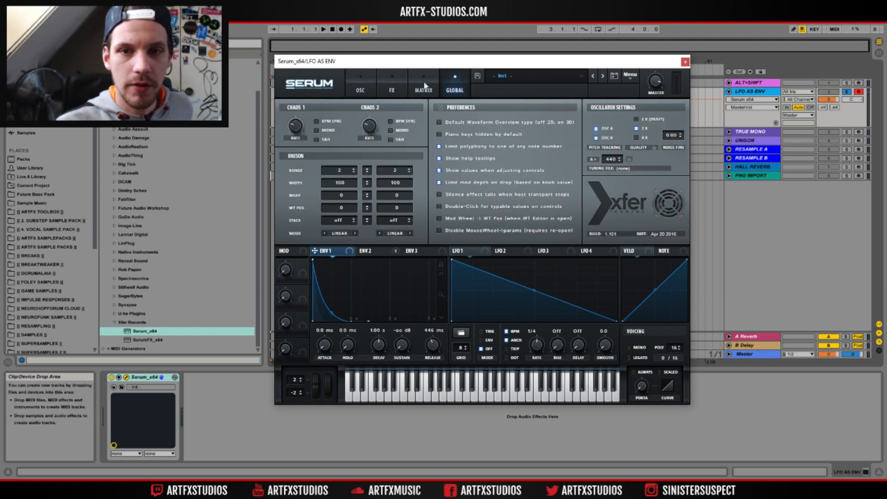
click(423, 87)
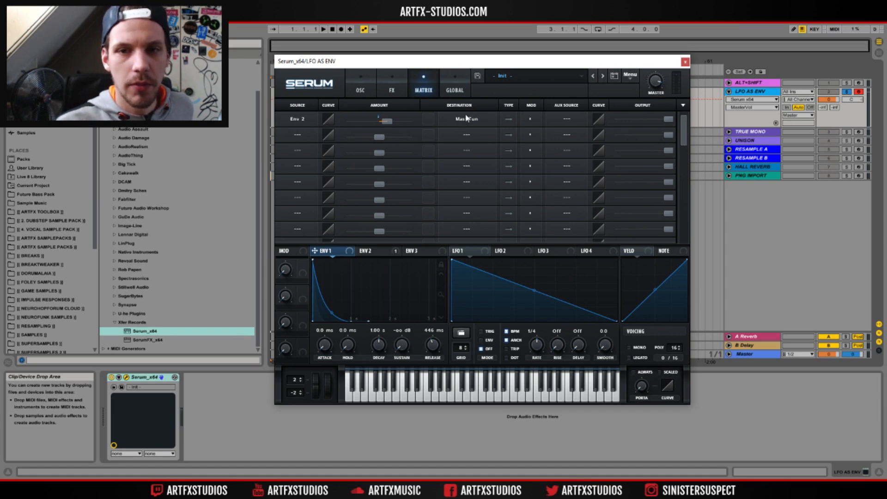
mouse_move(393, 120)
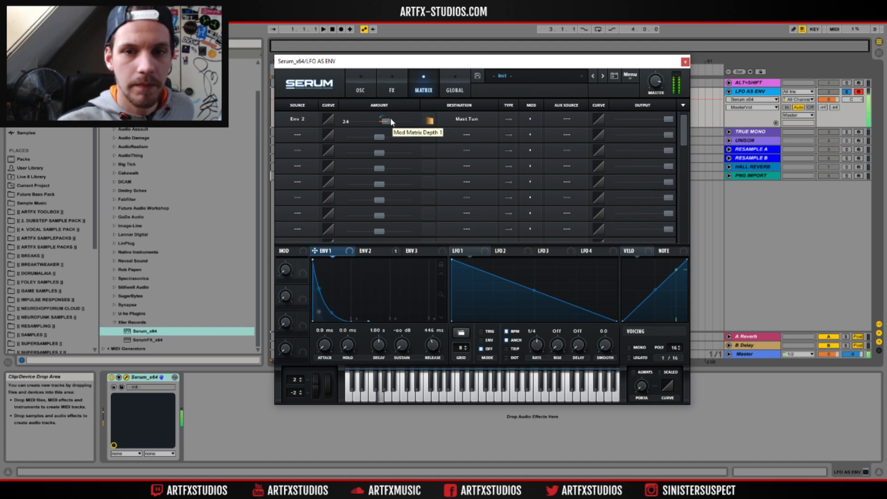
click(458, 251)
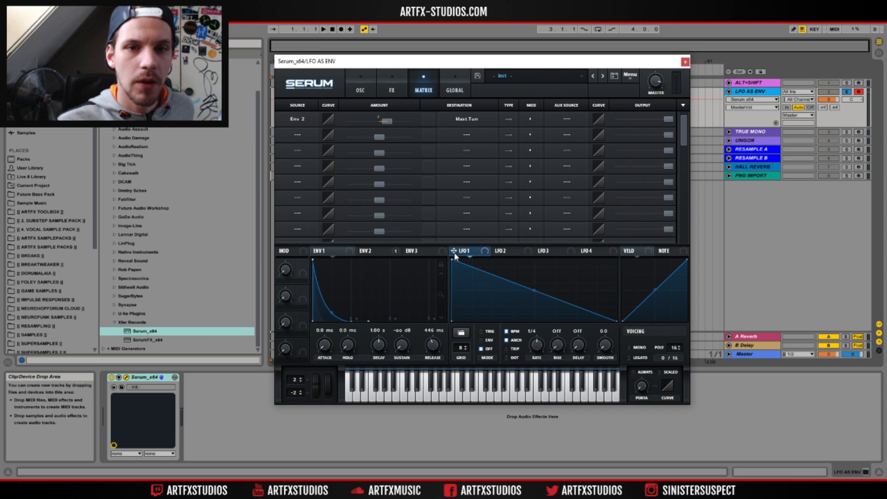
click(360, 88)
click(412, 90)
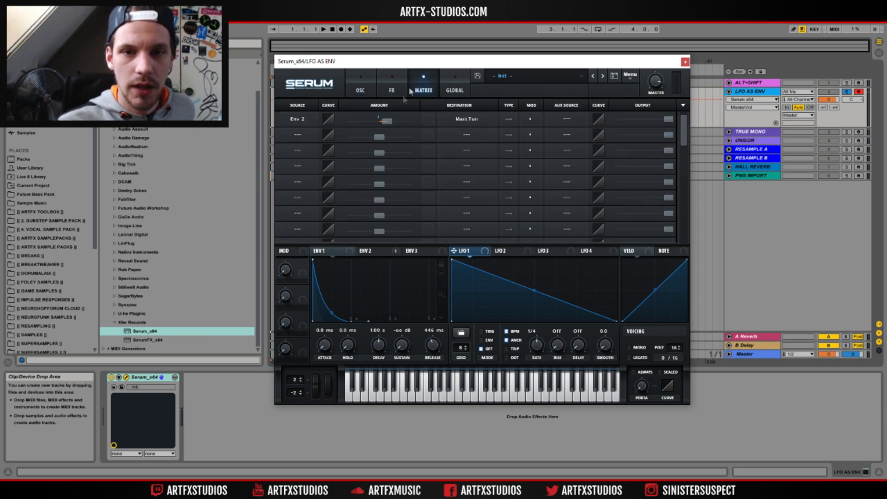
click(300, 121)
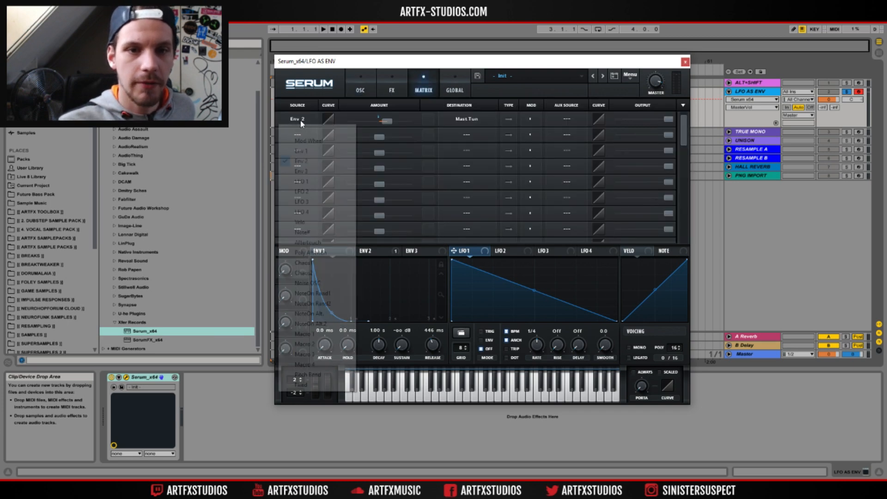
click(311, 183)
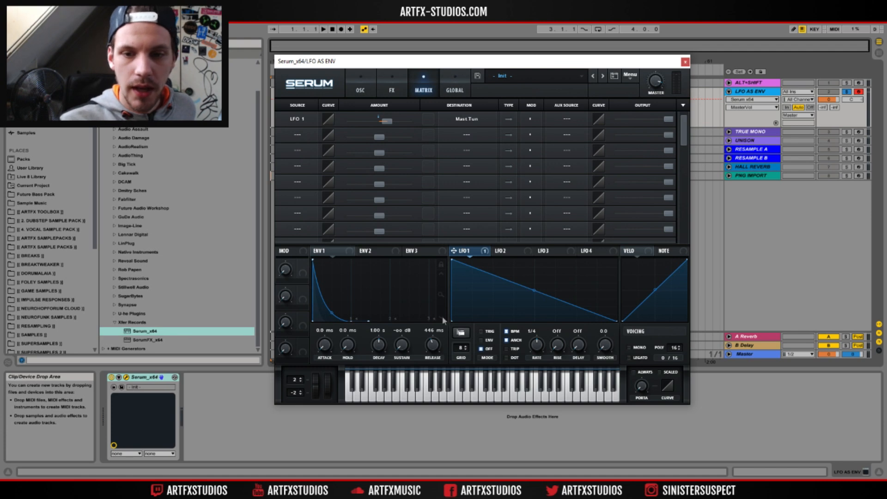
Set LFO 1 to ENV mode at a 1/8 rate and bend its falling line into a downward curve
click(482, 341)
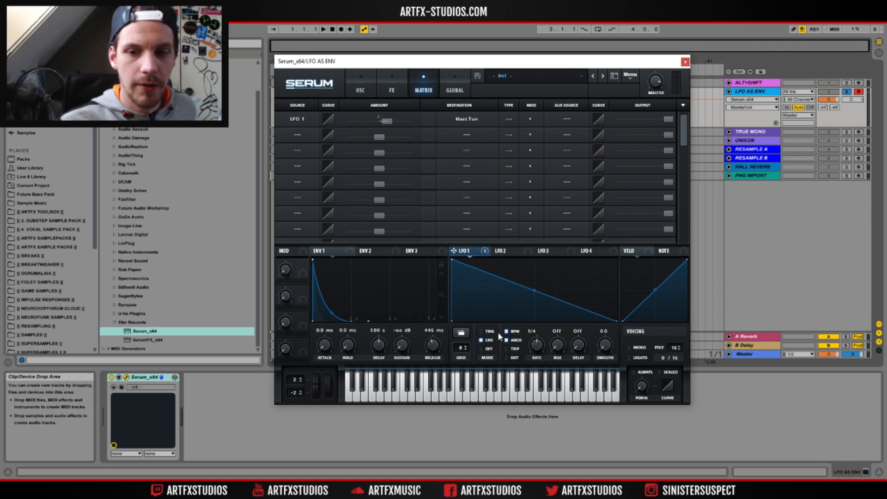
drag(543, 359, 543, 349)
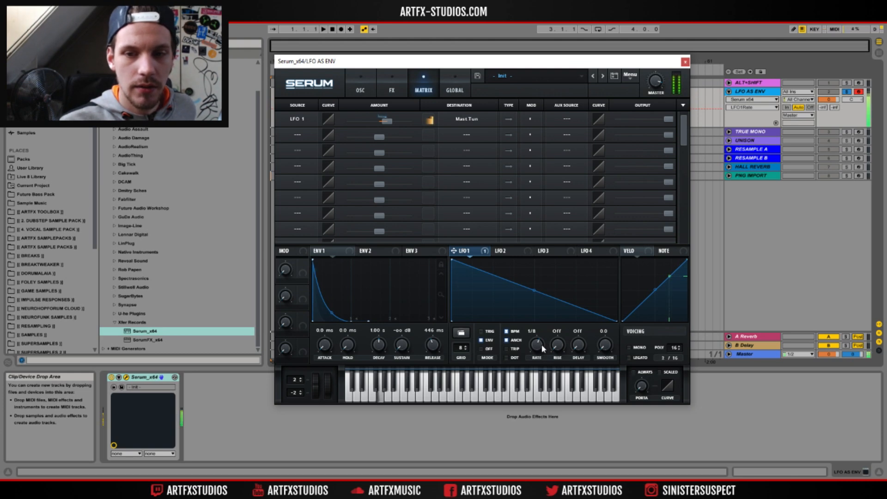
drag(535, 290, 534, 295)
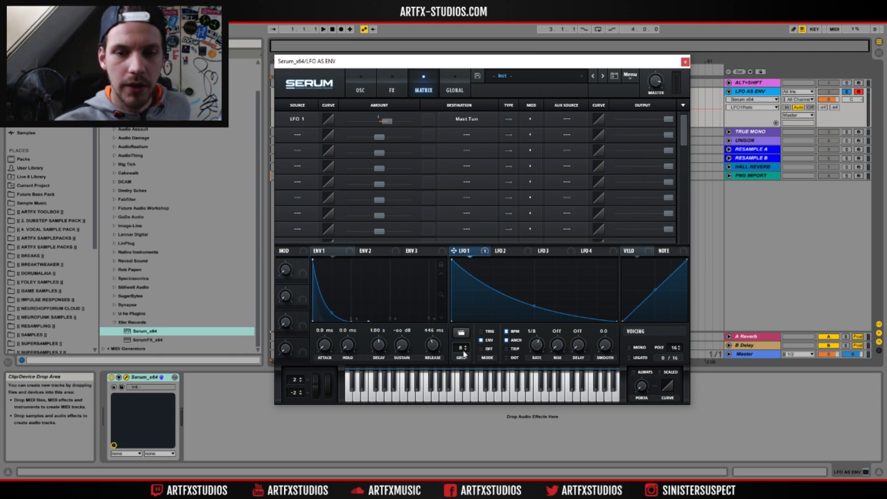
Add a point near the start of the LFO 1 shape for a steep initial drop, and bend the remaining segment downward
double_click(465, 271)
drag(466, 272, 462, 282)
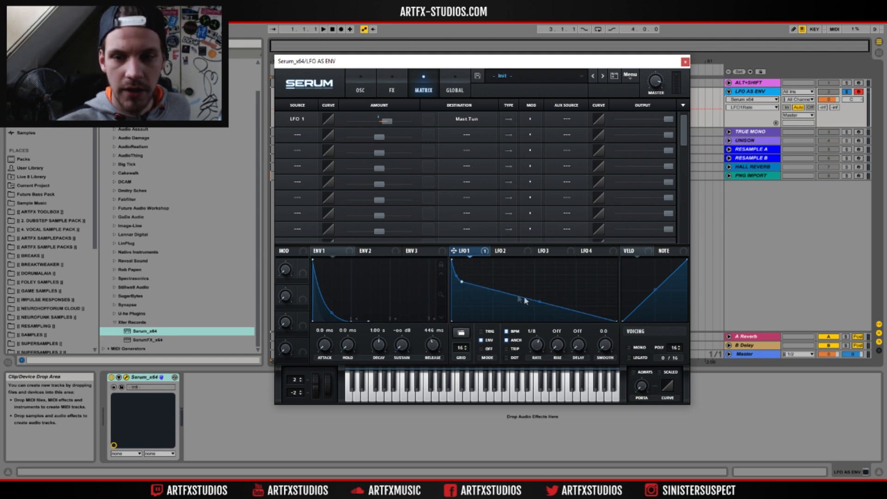
drag(540, 303, 539, 315)
drag(462, 282, 471, 279)
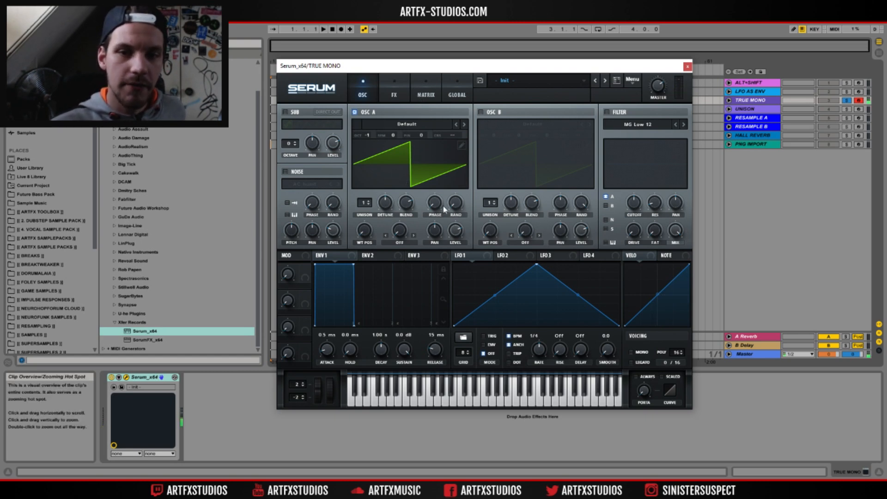
On the TRUE MONO track, set oscillator A's unison width to 0 in Serum's global settings
mouse_move(456, 216)
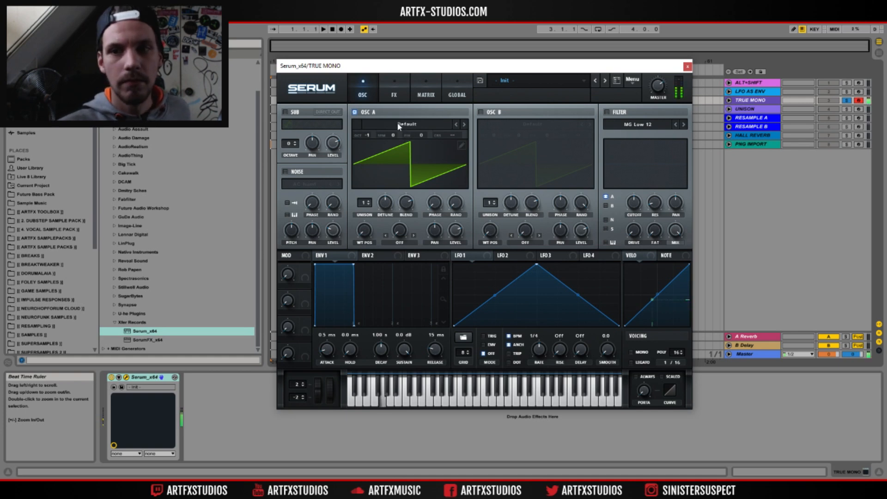
click(423, 80)
click(363, 88)
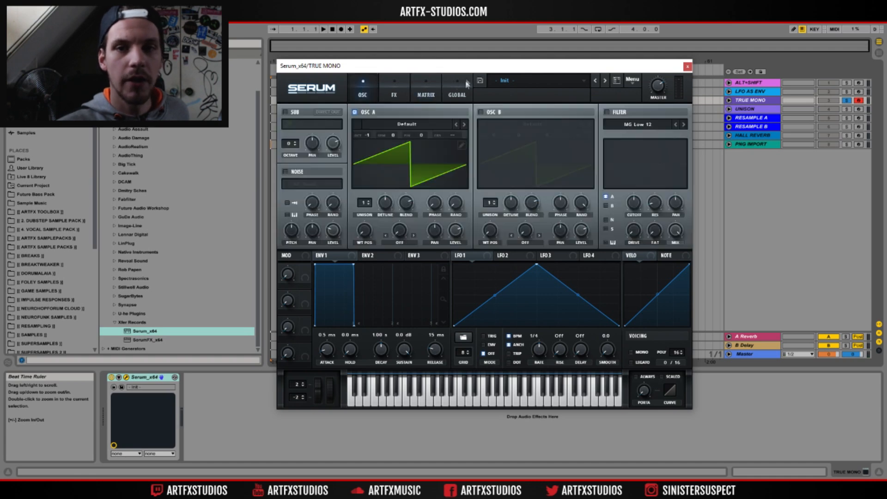
click(453, 91)
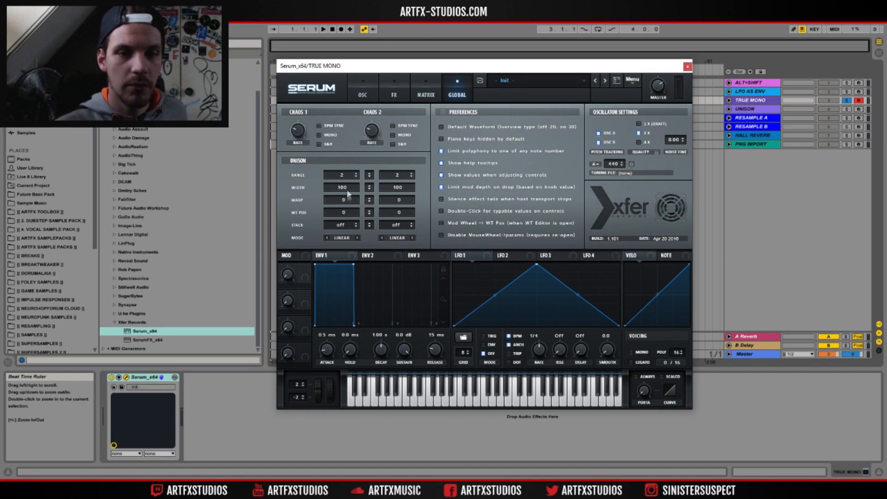
drag(345, 188, 340, 335)
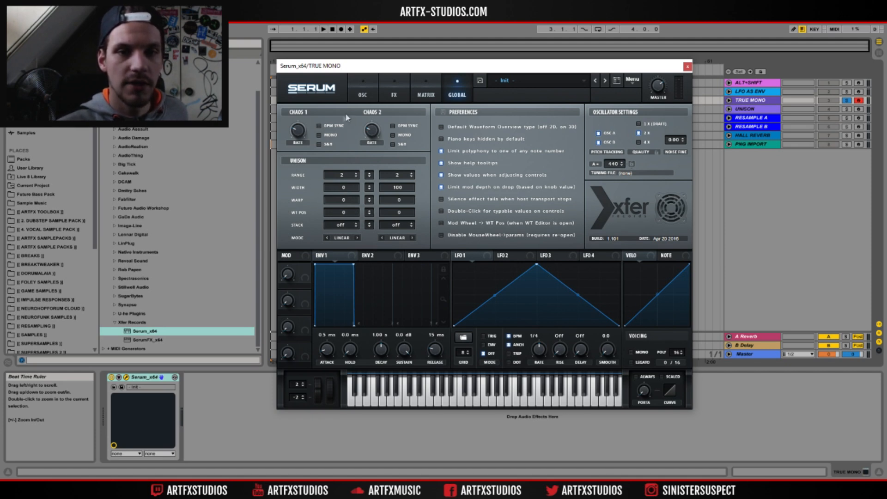
Set oscillator A's unison to 2 voices and audition the sound, leaving oscillator B disabled
click(362, 93)
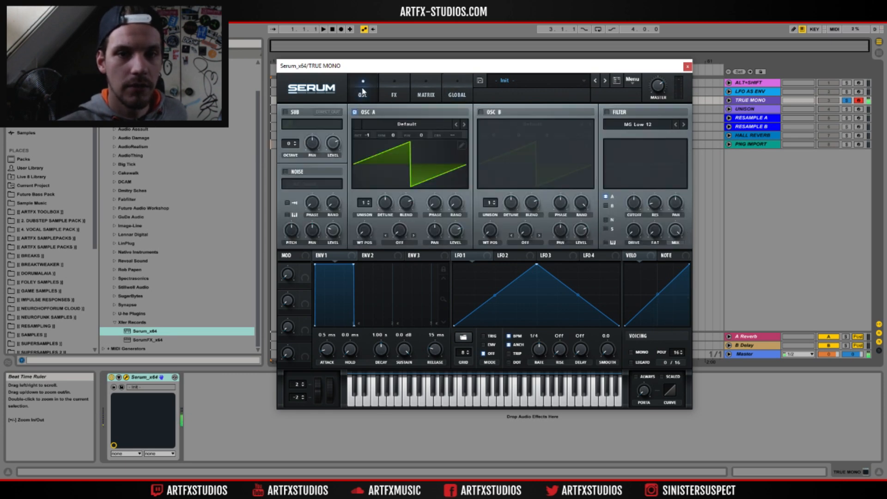
click(481, 112)
click(480, 113)
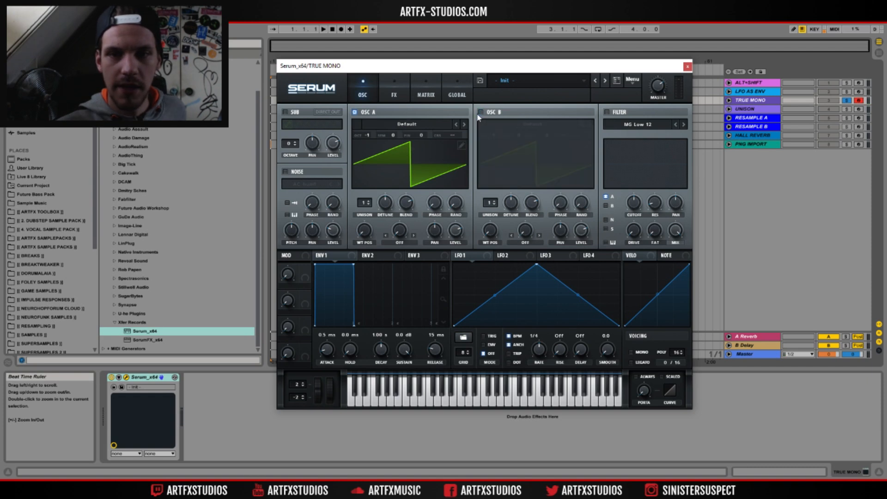
drag(366, 205, 376, 221)
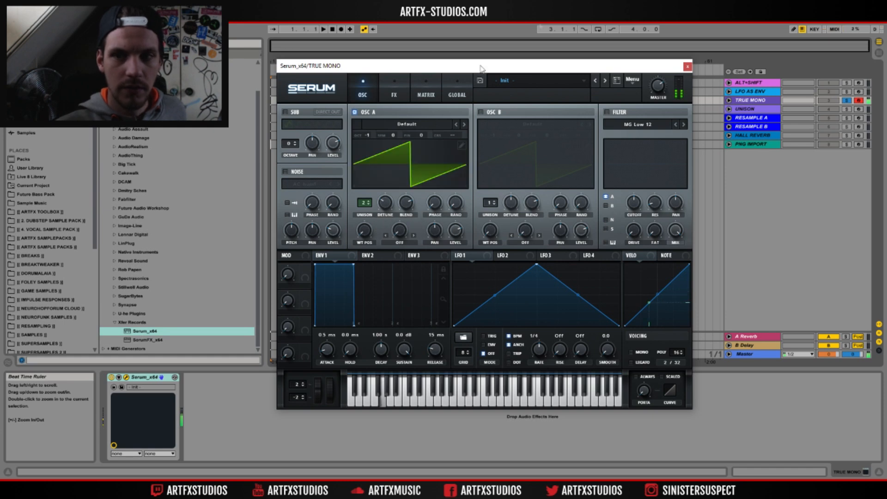
mouse_move(654, 86)
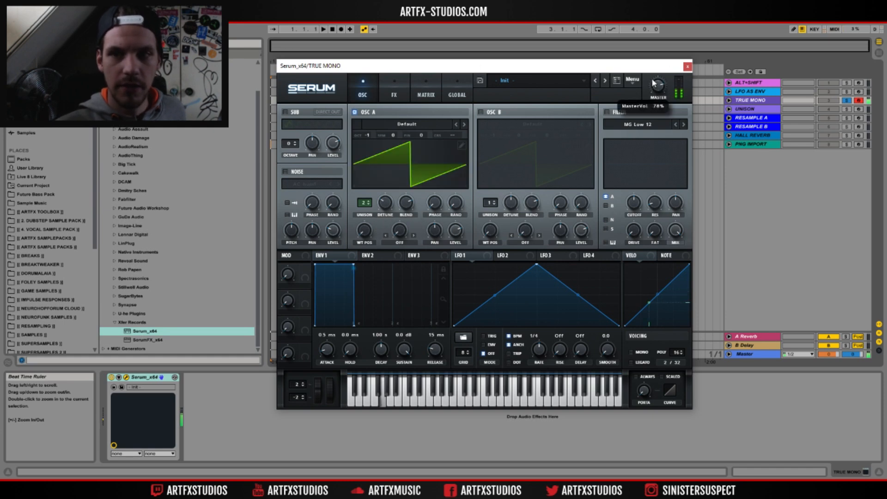
Raise oscillator A's unison width in the global settings while the note plays to compare the stereo spread
click(403, 86)
click(425, 92)
click(457, 94)
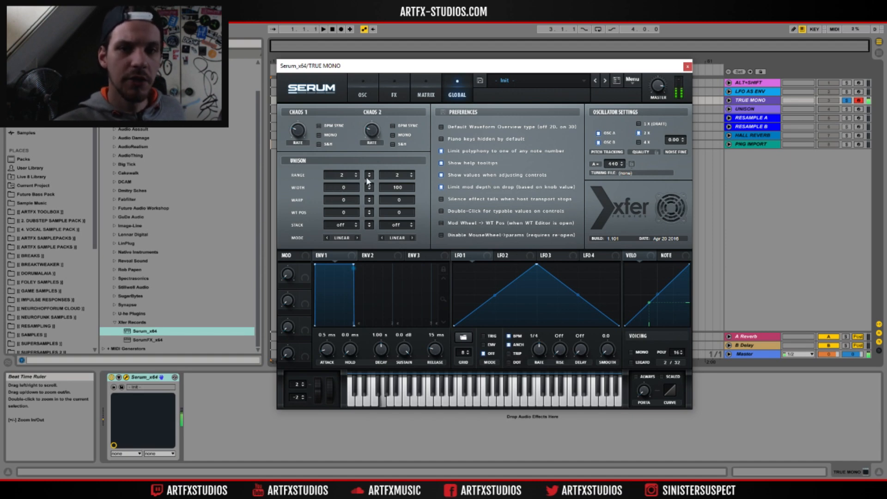
mouse_move(351, 193)
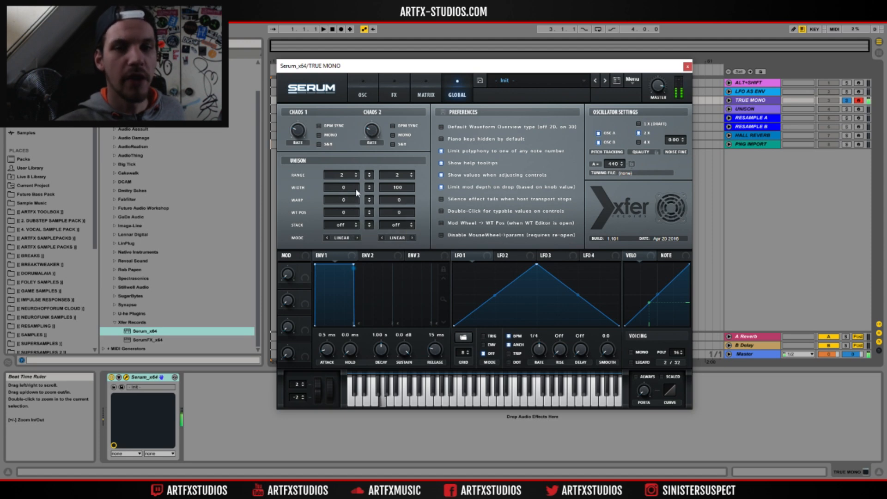
click(353, 190)
drag(353, 192, 392, 98)
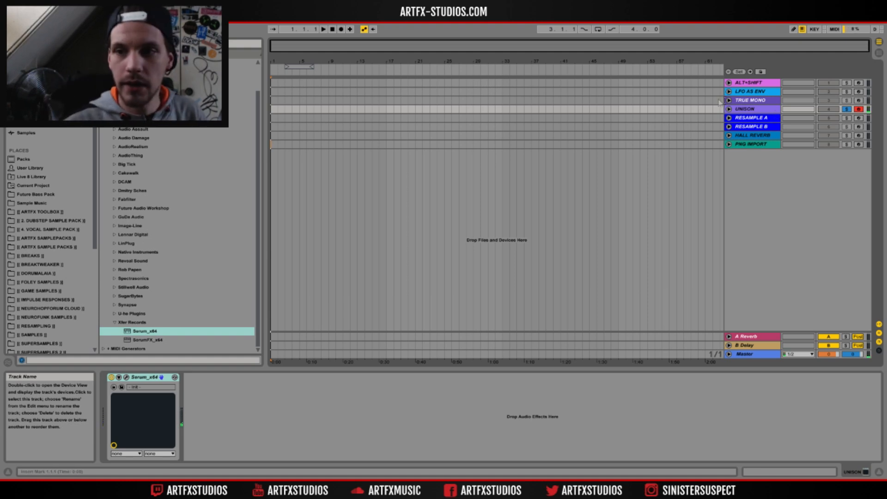
Unfold the UNISON track, open its Serum instance and point out the oscillators' unison controls
click(730, 110)
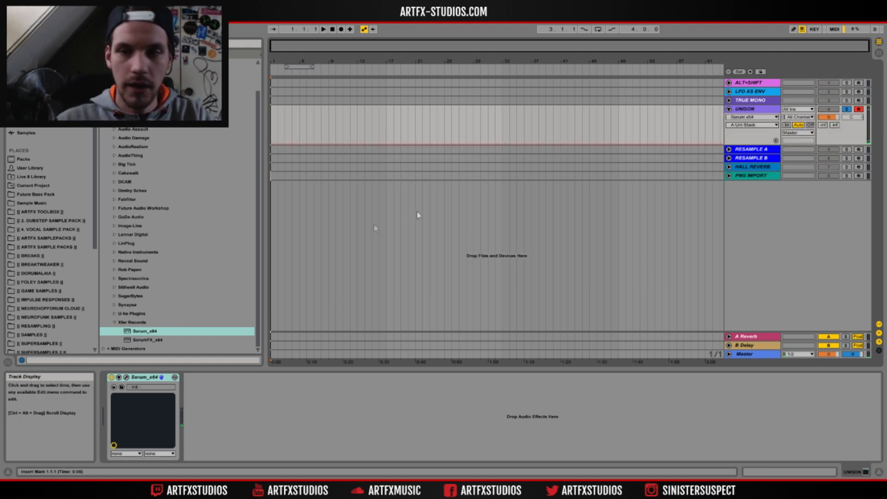
click(126, 377)
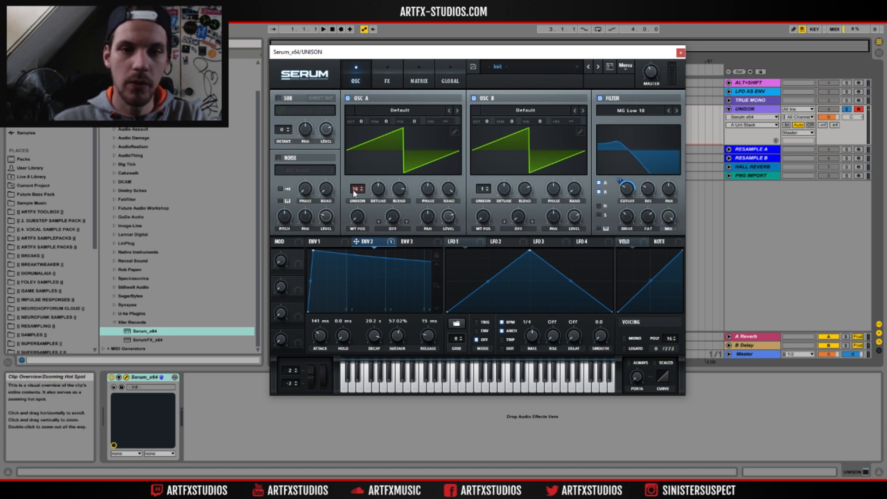
drag(375, 202, 399, 191)
click(503, 188)
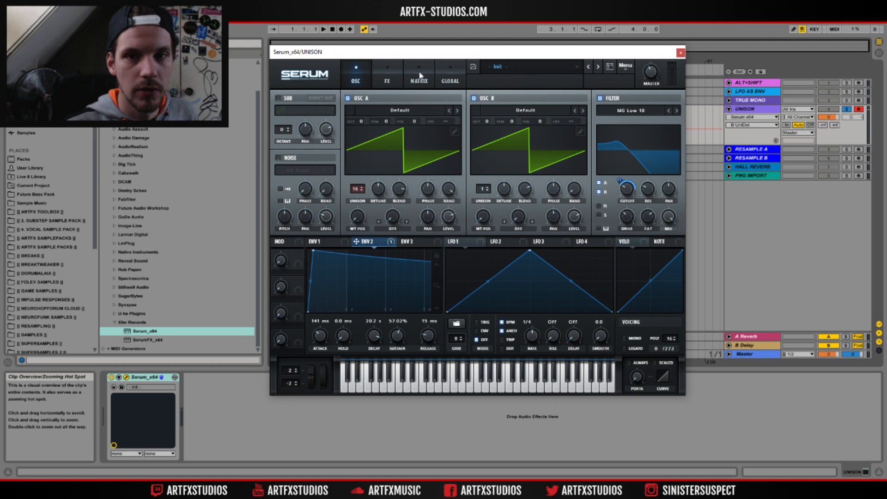
Set oscillator A's unison stack to 12 (3x) in the global settings
click(449, 76)
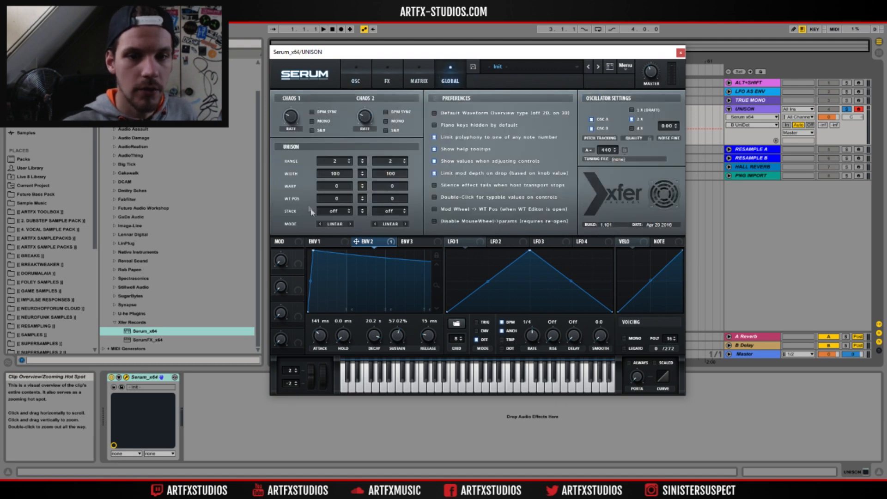
click(339, 211)
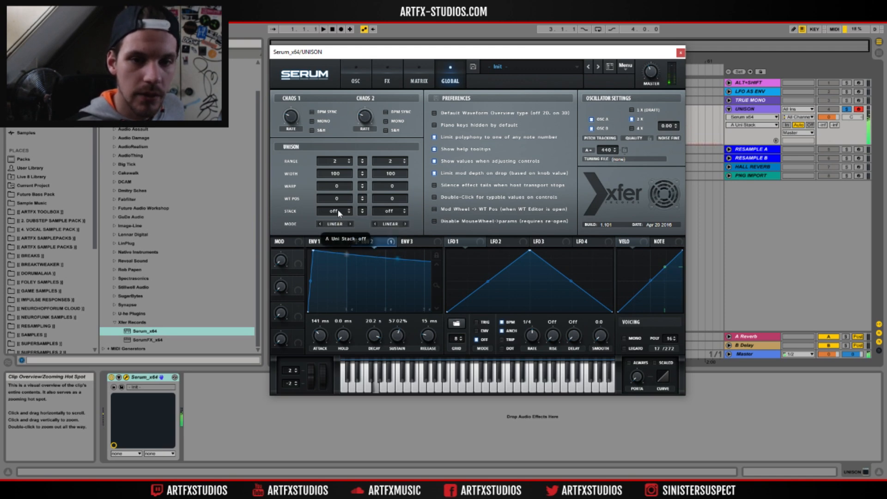
drag(338, 207, 339, 205)
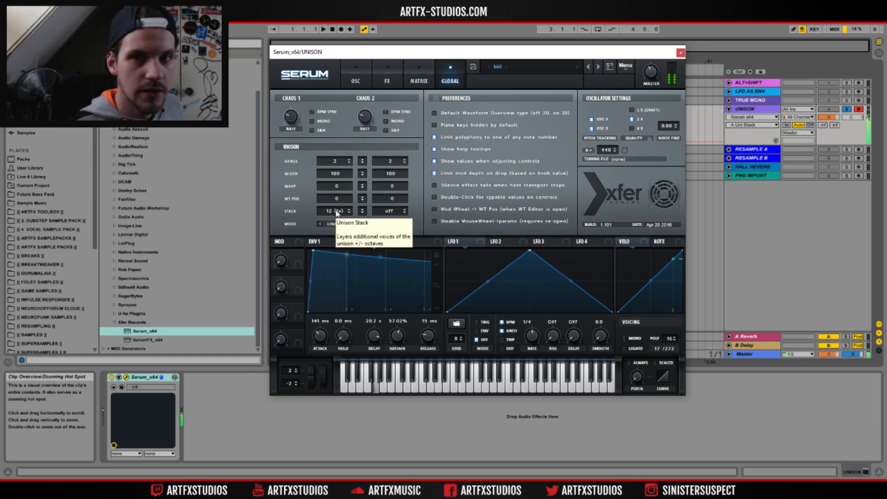
click(340, 212)
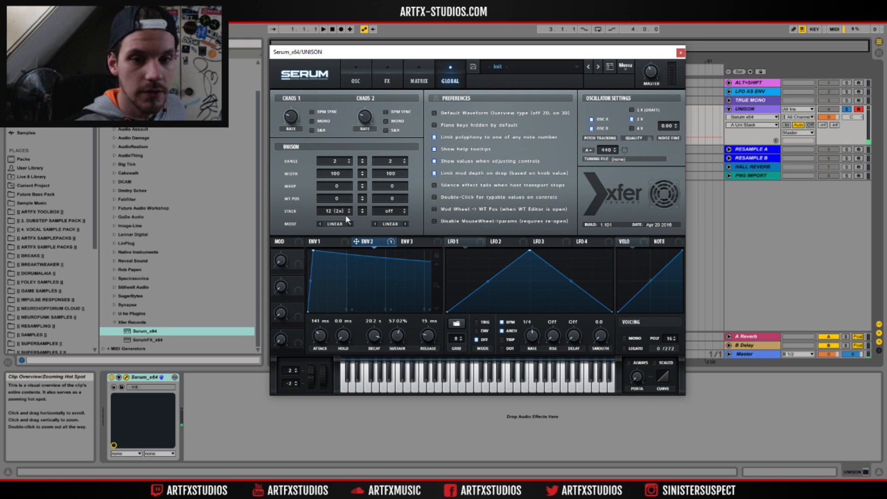
drag(343, 215, 344, 204)
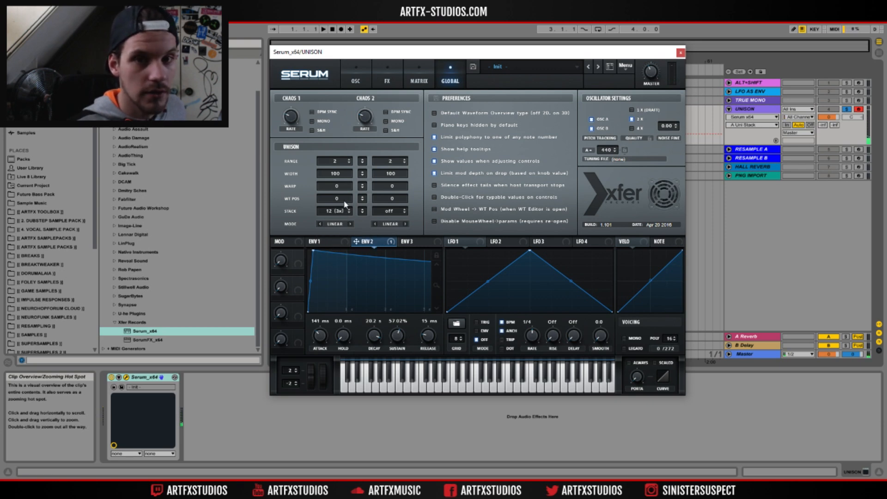
Set oscillator A's unison stack to Center-12 and its unison mode to Super, and examine the detune spread
drag(339, 214, 336, 233)
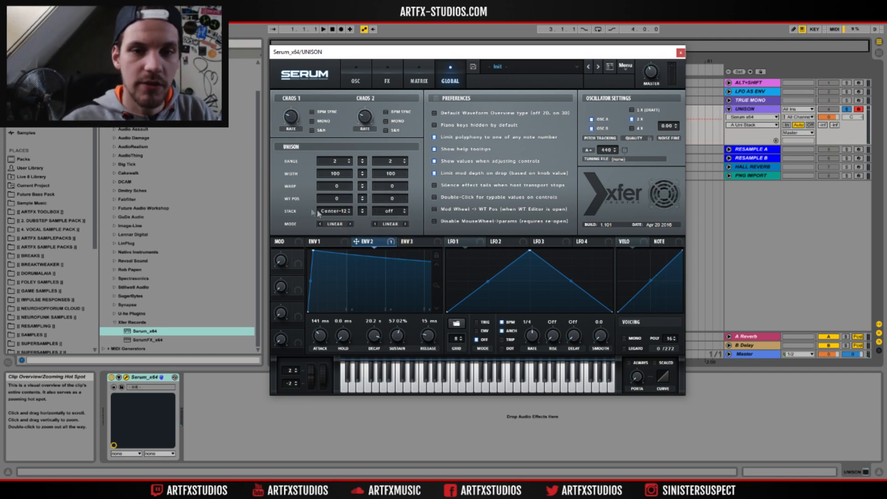
click(337, 226)
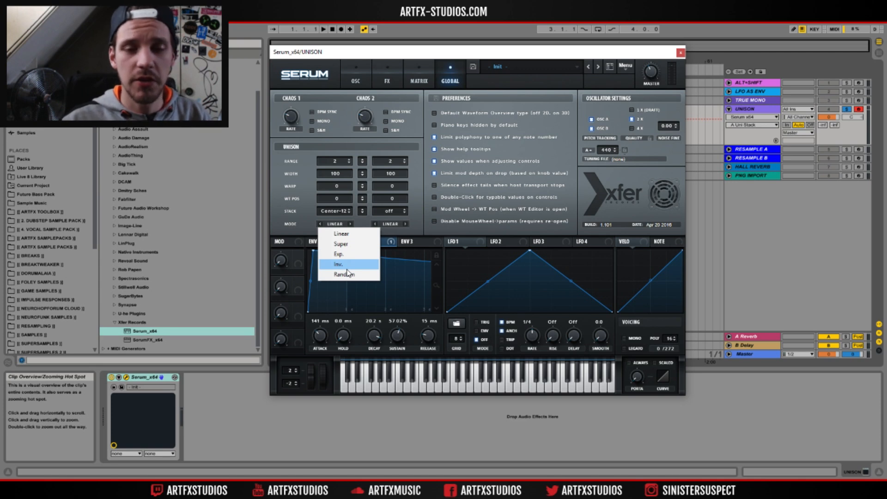
click(341, 244)
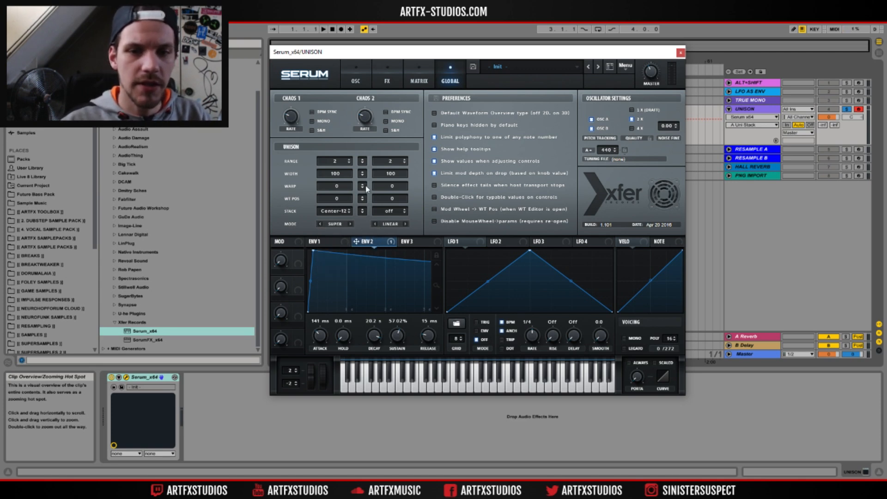
click(355, 80)
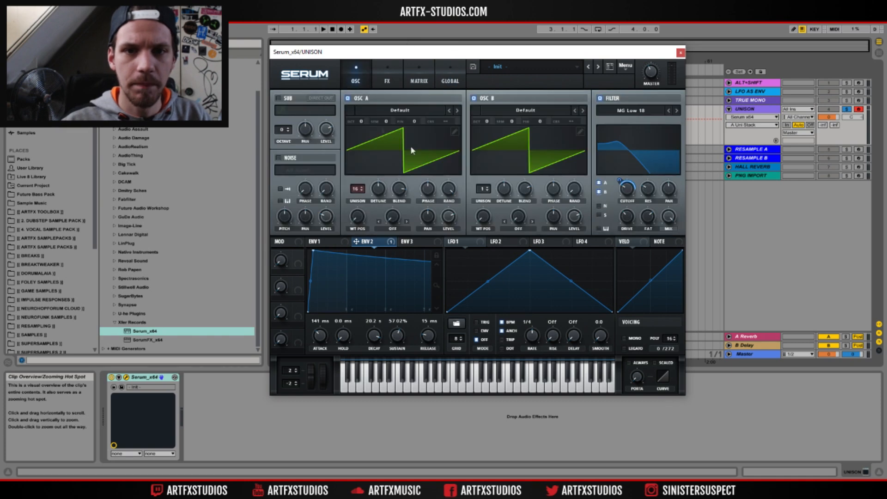
click(382, 193)
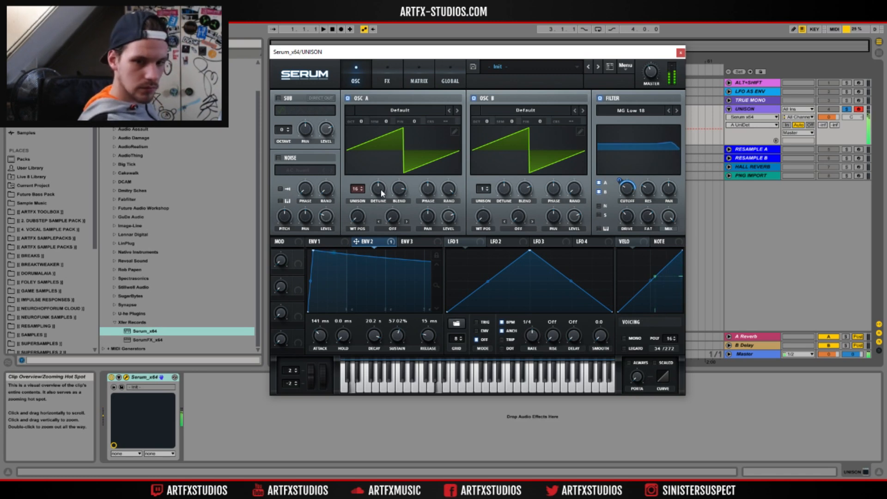
Switch oscillator A's unison mode to Exp and examine how the voices are spread by the detune
click(442, 75)
click(334, 224)
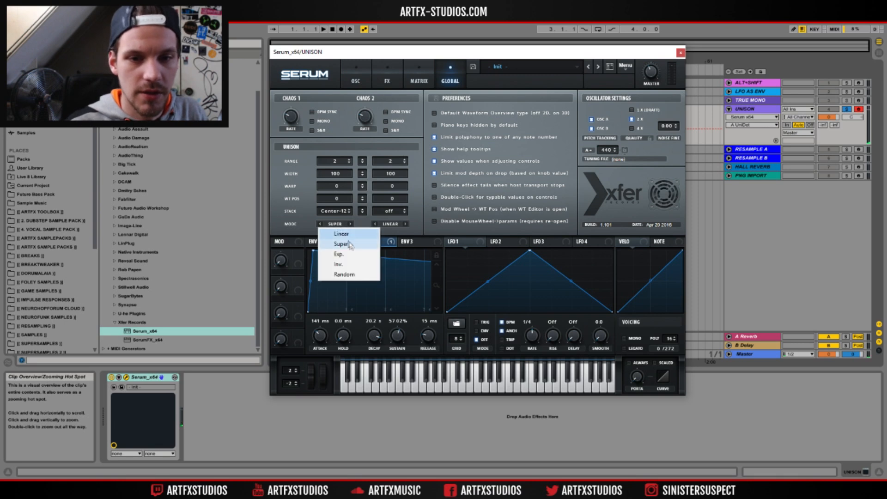
click(329, 253)
click(349, 79)
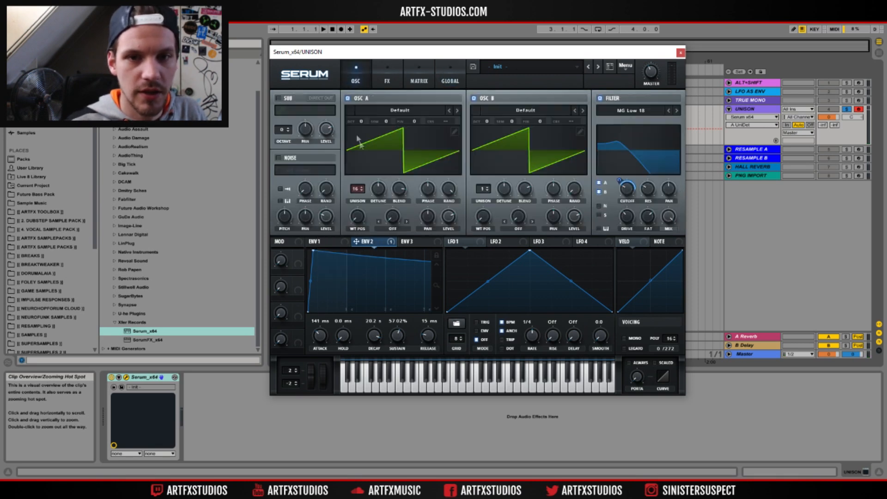
click(378, 188)
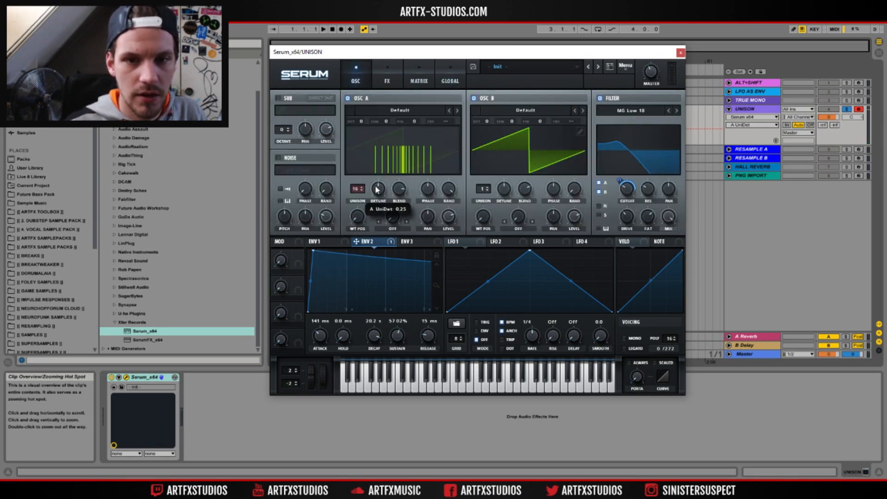
Switch oscillator A's unison mode to Inv and examine the detune spread of the voices
click(421, 79)
click(450, 79)
click(335, 224)
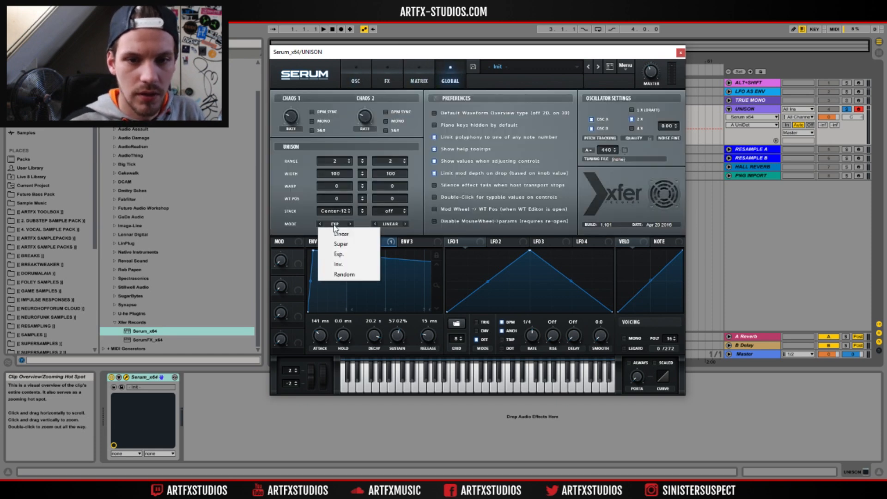
click(338, 265)
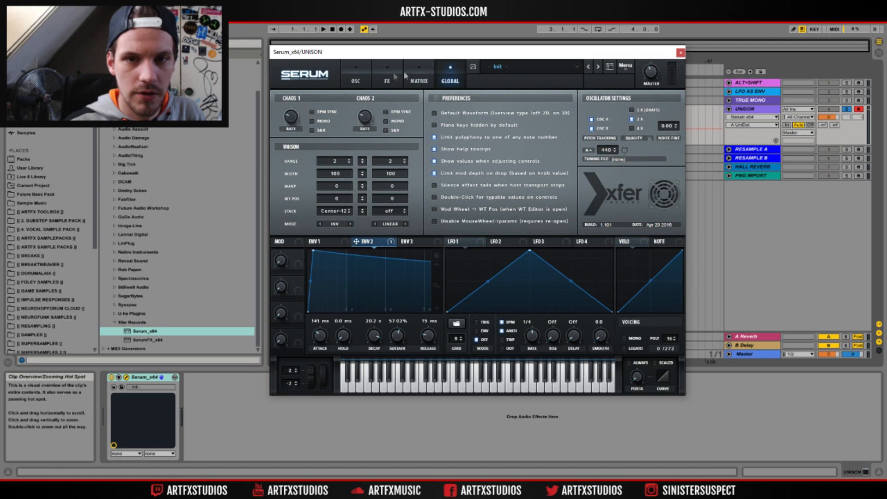
click(371, 81)
mouse_move(377, 191)
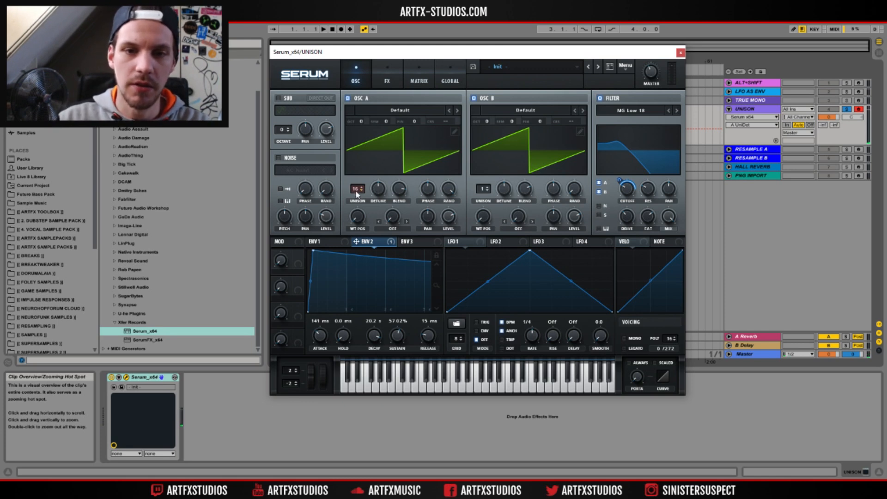
click(378, 189)
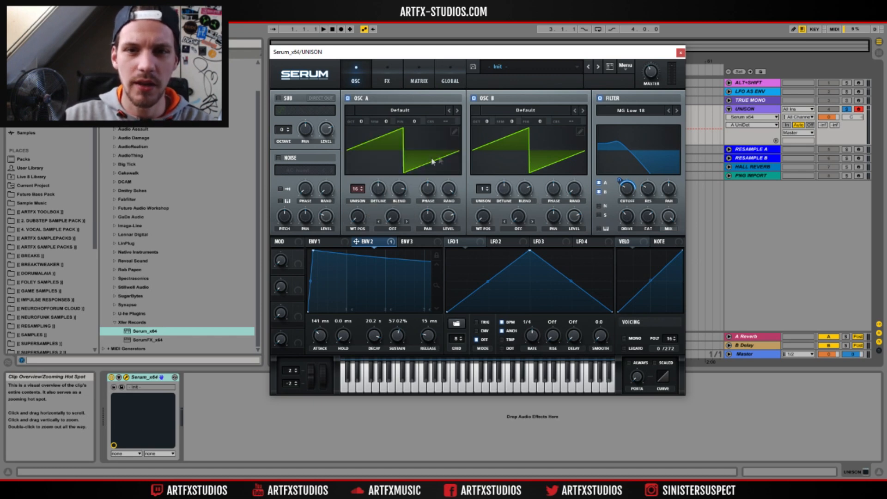
Set oscillator A's unison mode to Random and return to the oscillator's detune display
click(450, 79)
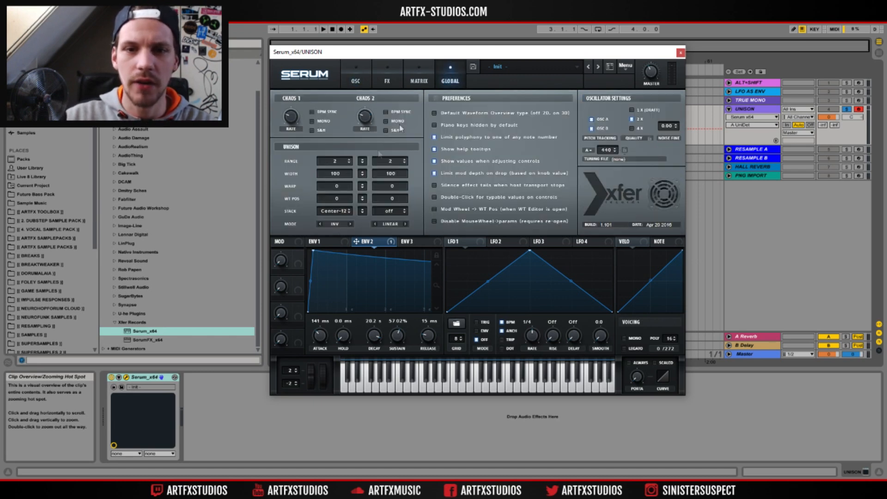
click(334, 224)
click(343, 275)
click(370, 69)
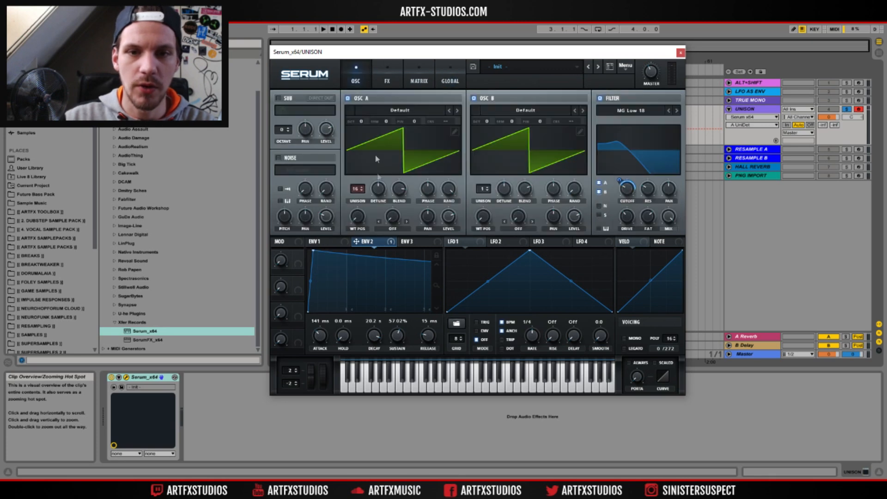
mouse_move(378, 190)
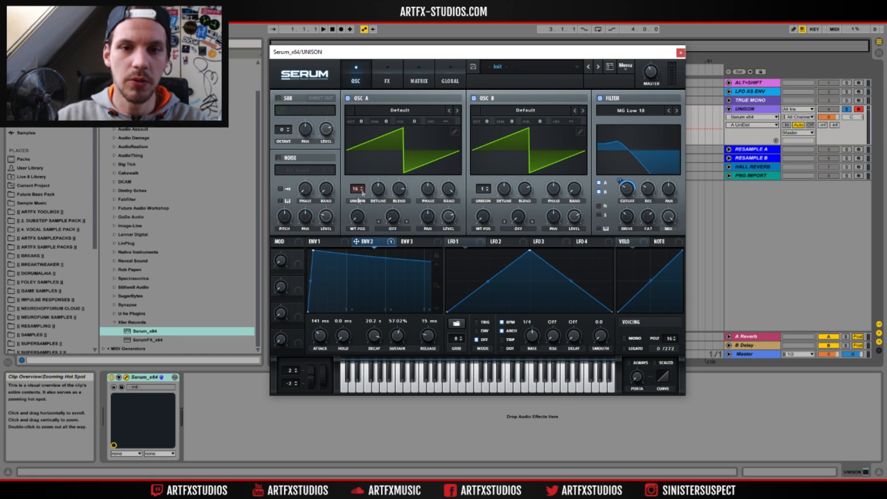
Close the UNISON synth, open the Serum instance on the RESAMPLE A track and set LFO 1's rate to bar
click(680, 52)
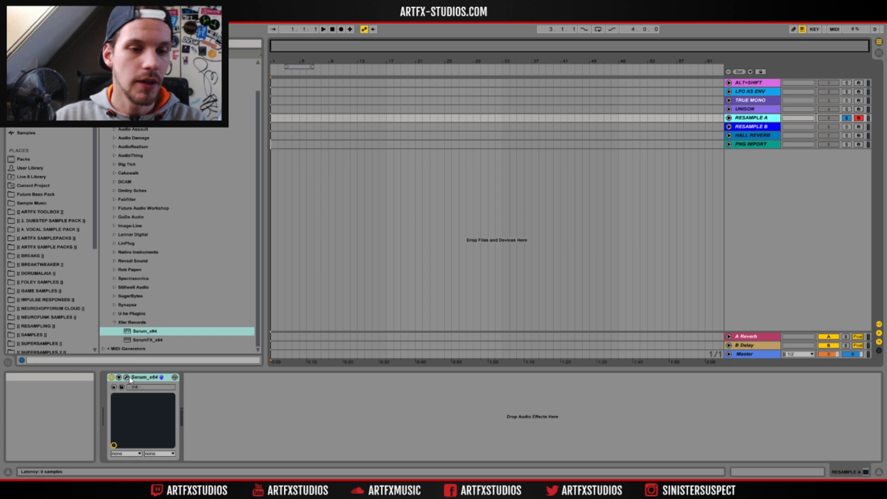
click(127, 377)
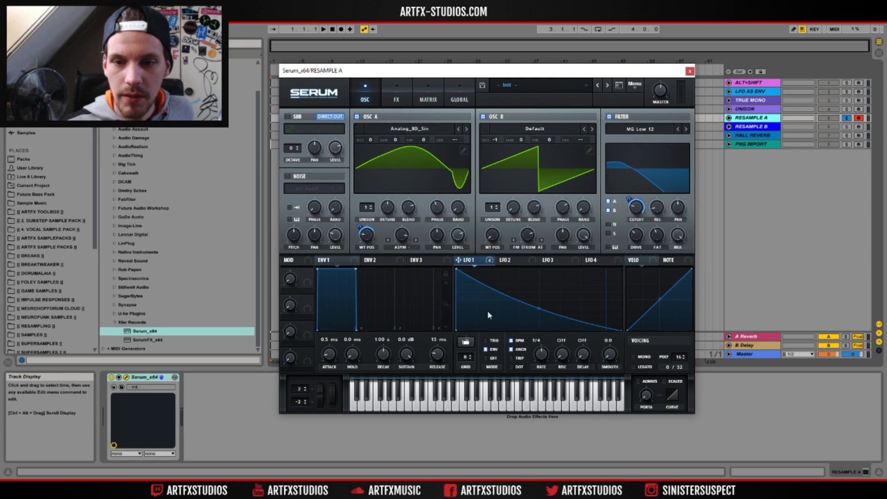
drag(546, 356, 538, 367)
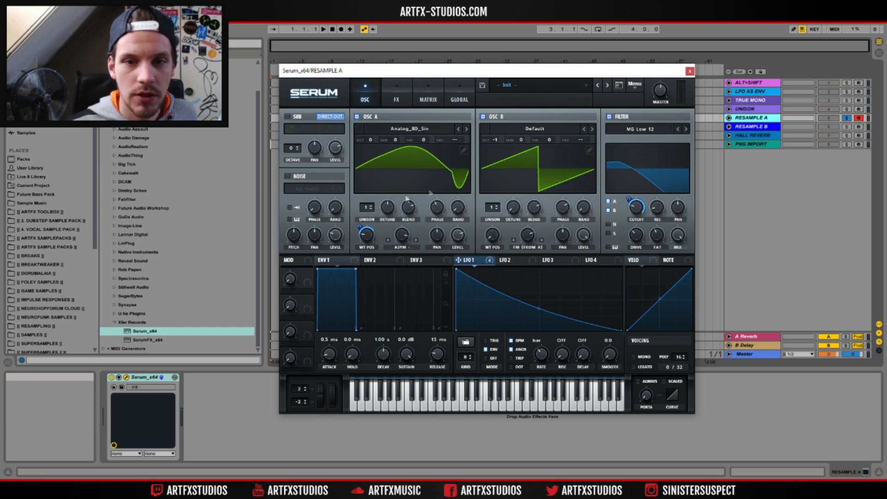
Resample the patch to oscillator A, and disable oscillator B and the filter section
click(635, 86)
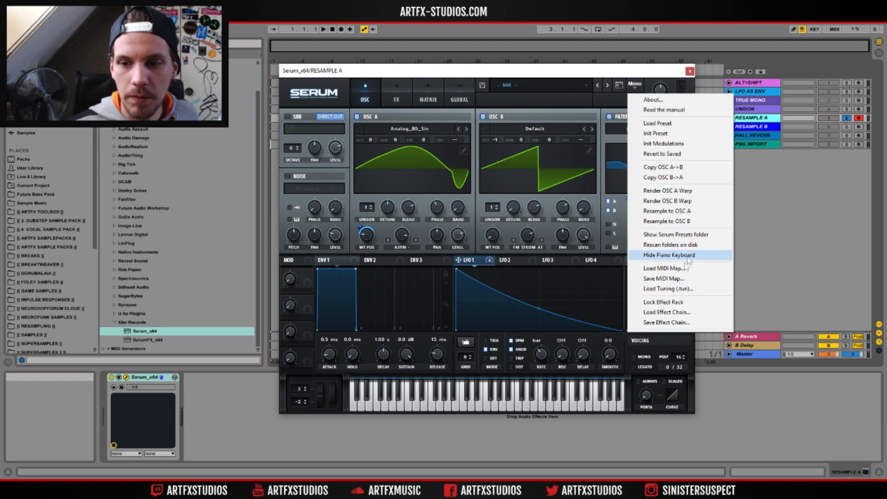
click(671, 214)
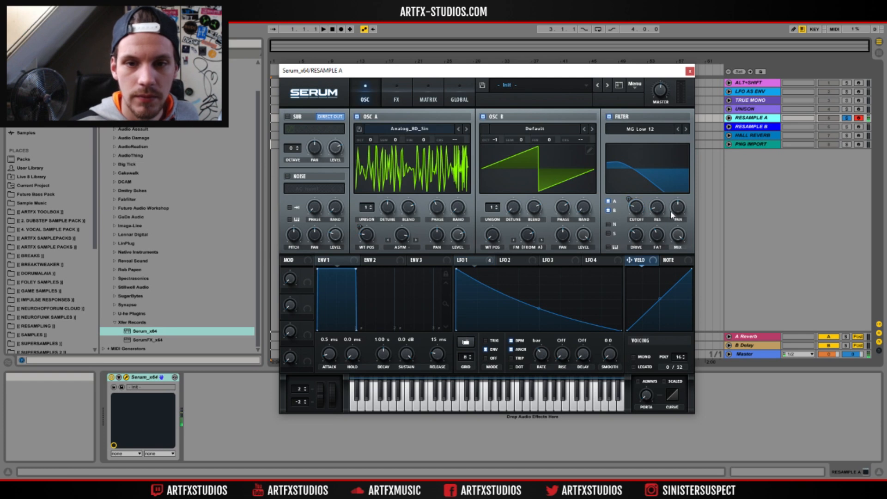
click(483, 117)
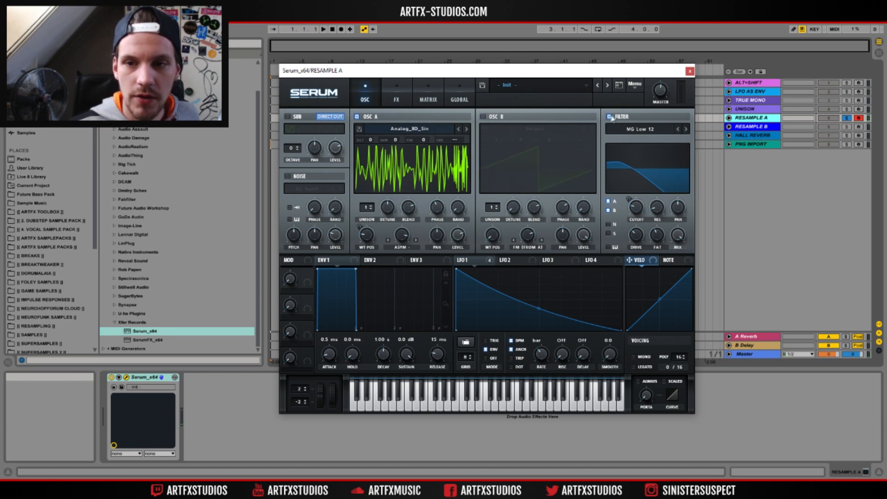
click(610, 117)
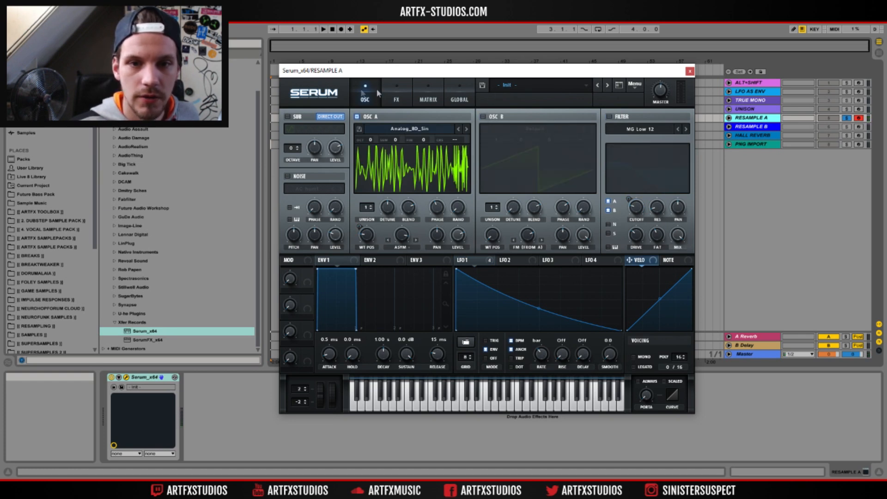
Bypass the Distortion and Filter effects in the effects rack
click(396, 92)
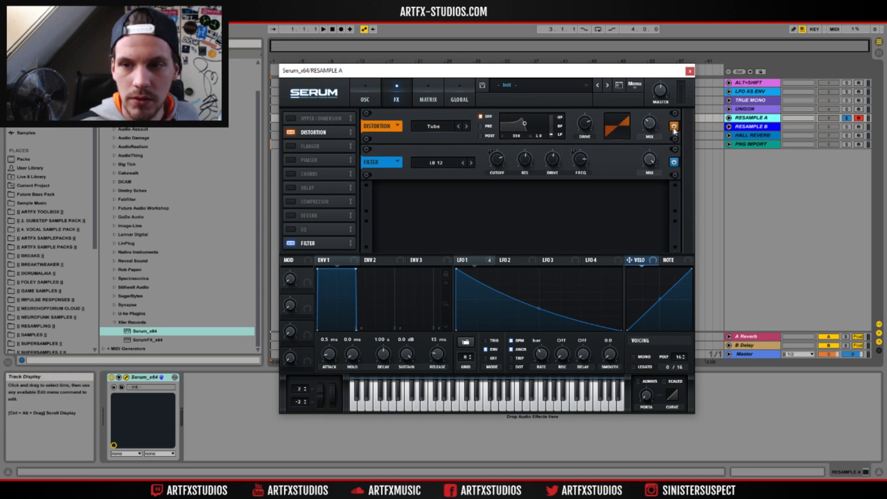
click(428, 95)
click(365, 95)
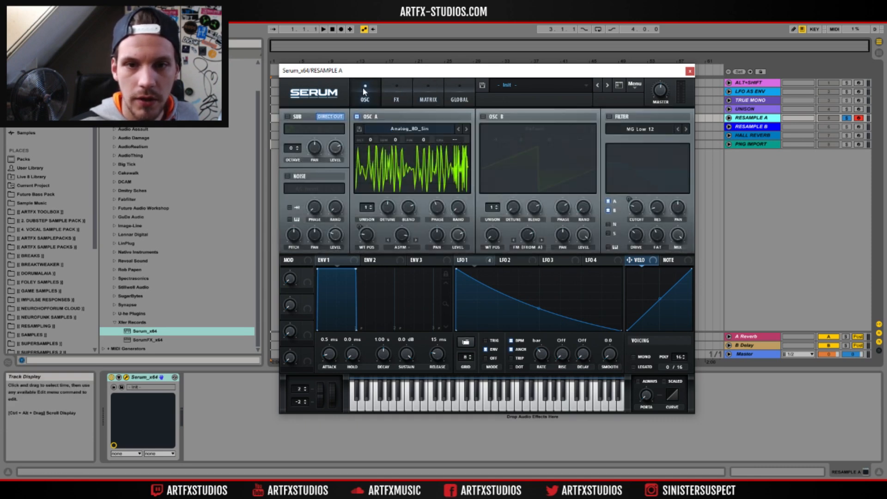
click(403, 94)
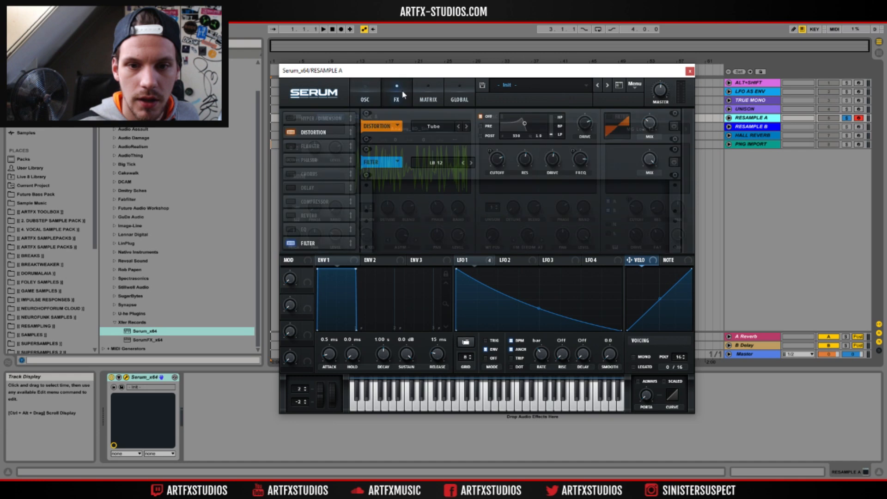
Review the modulation matrix and remove all of LFO 1's destinations
click(429, 100)
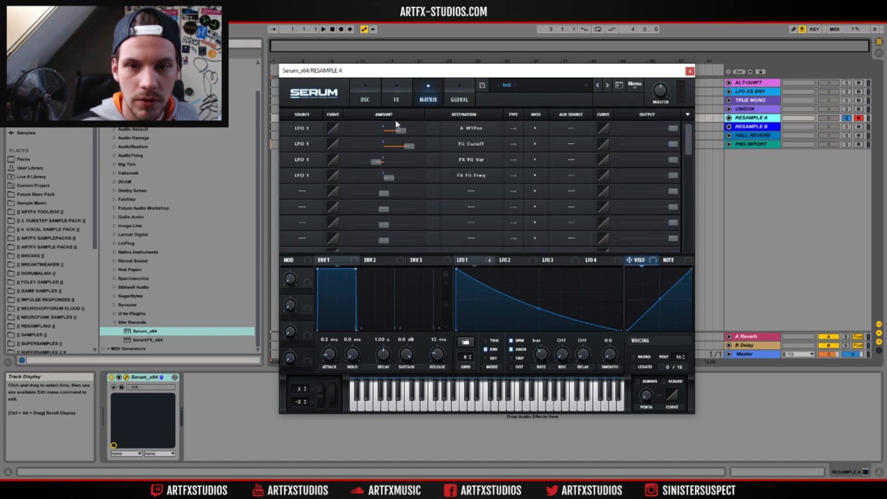
click(359, 86)
right_click(462, 260)
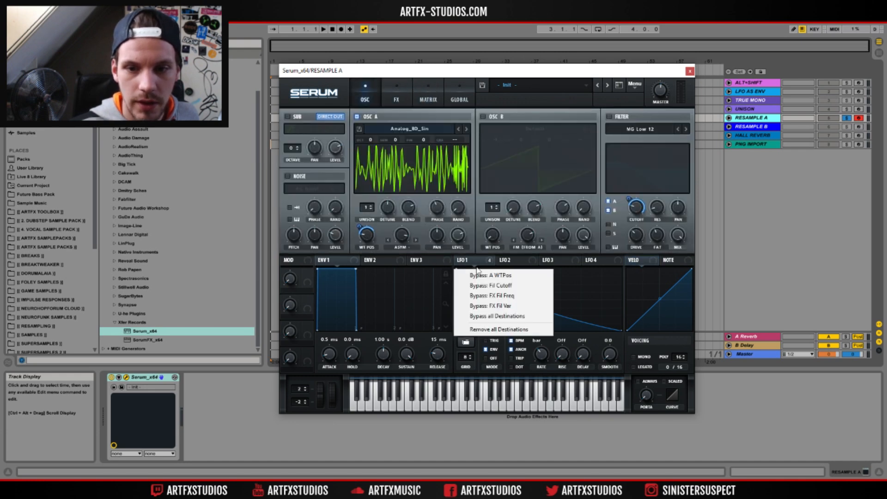
click(510, 329)
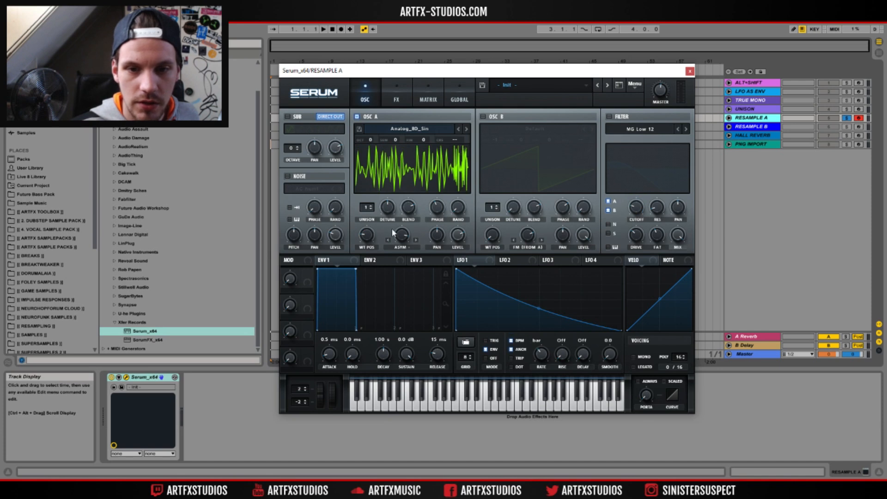
Set oscillator A's warp mode to Off and turn its warp amount down
click(402, 247)
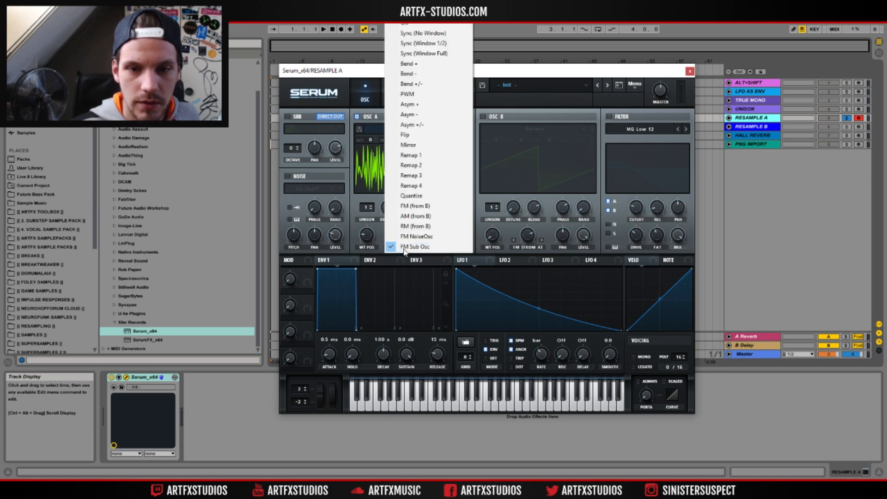
click(404, 23)
drag(402, 238, 393, 387)
Bring oscillator A's wavetable position back to the start and set its octave to -1
drag(364, 238, 364, 282)
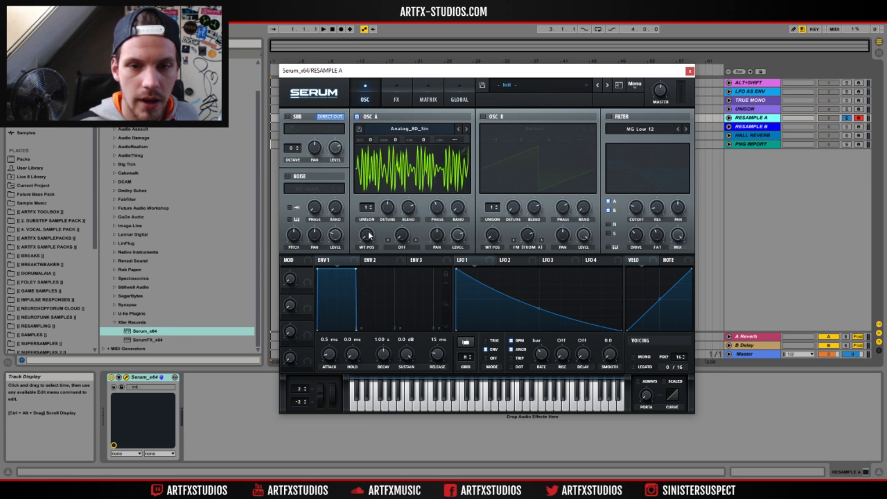
mouse_move(369, 235)
mouse_down()
mouse_move(378, 147)
mouse_move(373, 249)
mouse_up()
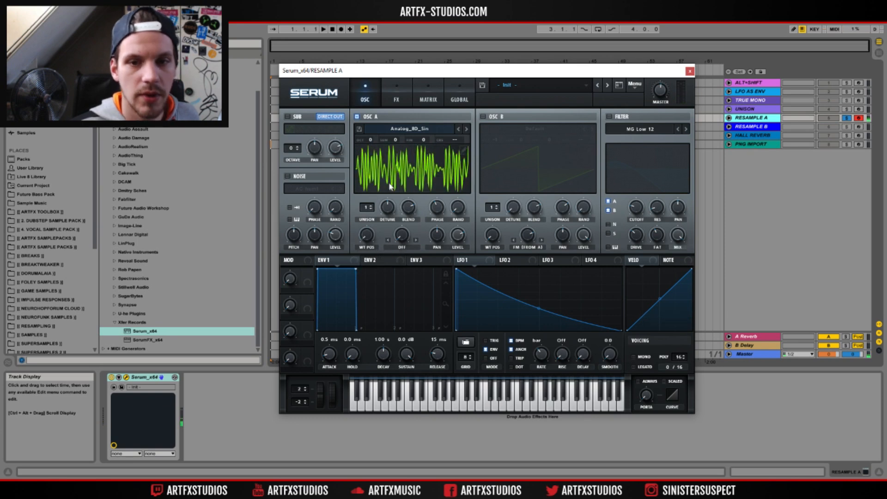
drag(370, 139, 371, 150)
mouse_move(370, 238)
mouse_down()
mouse_move(374, 165)
mouse_move(366, 246)
mouse_up()
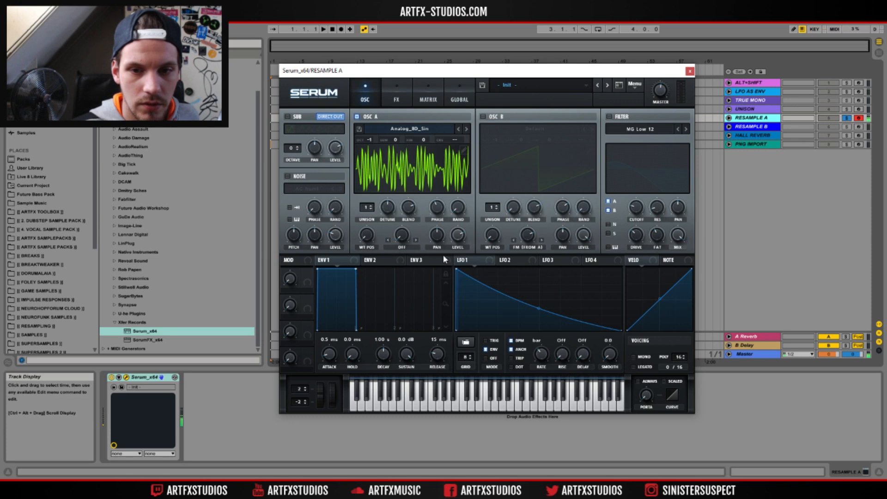
Assign LFO 1 to oscillator A's wavetable position with a rate of 1/4, and adjust the position while auditioning
drag(459, 261, 368, 235)
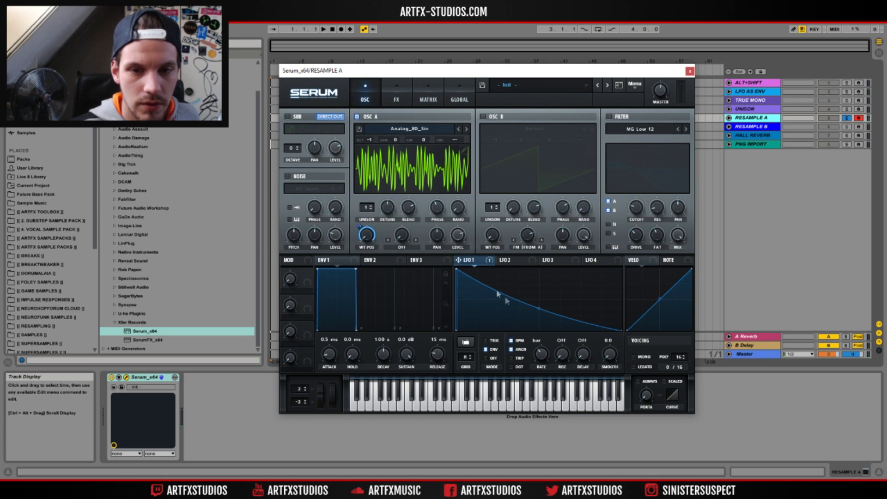
drag(542, 355, 549, 345)
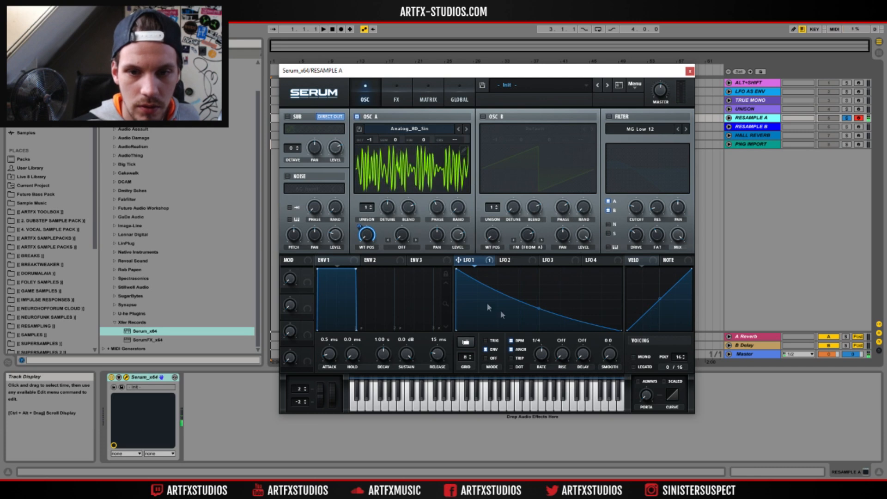
drag(367, 239, 396, 120)
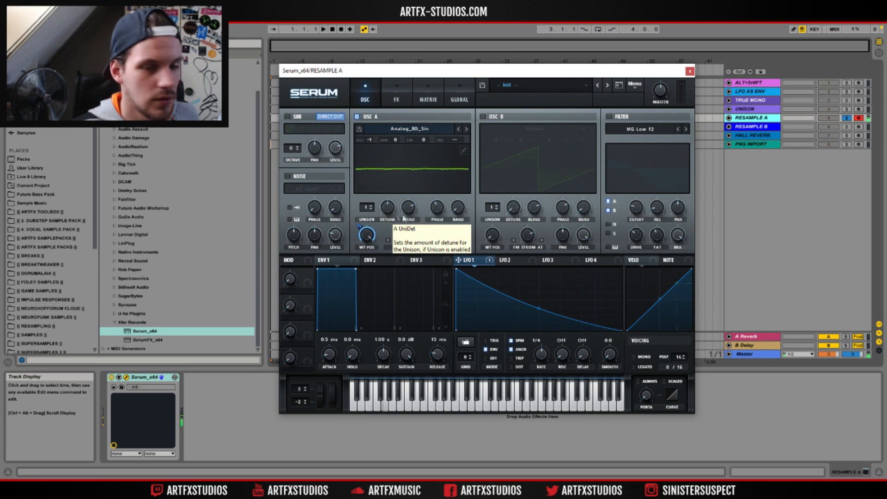
Set oscillator A's octave to -2
drag(372, 141, 369, 154)
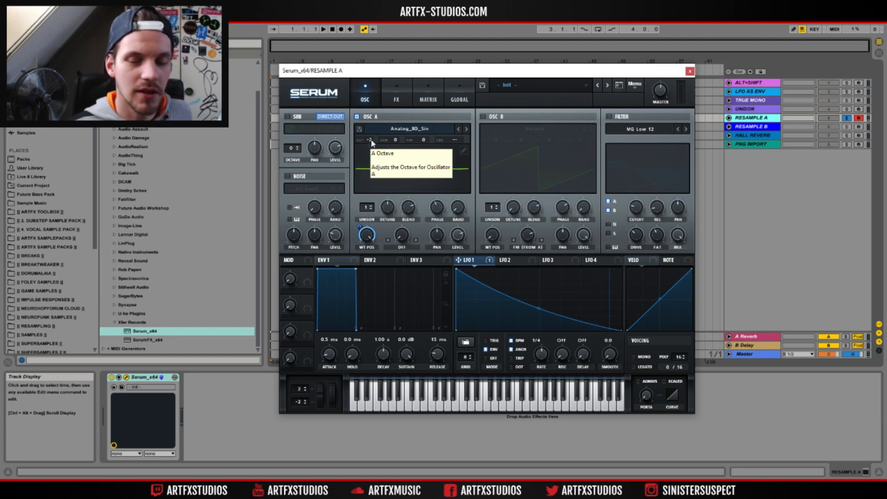
click(426, 165)
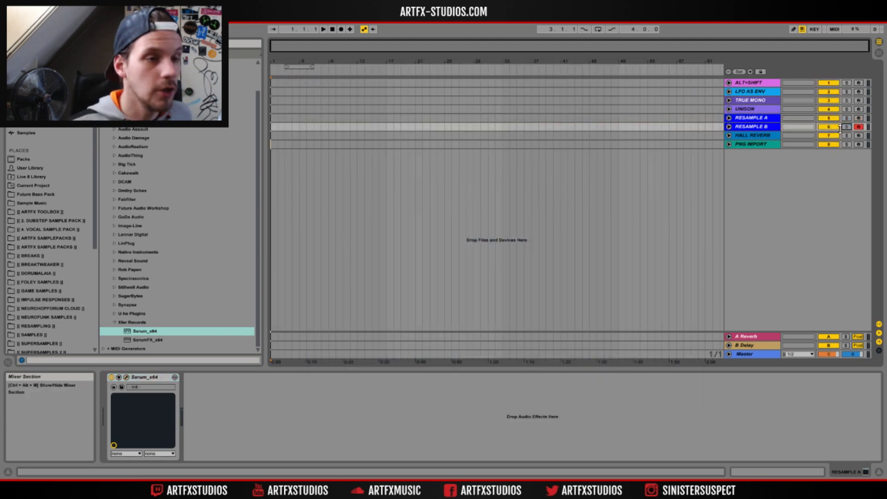
Solo the RESAMPLE B track, open its Serum instance and render oscillator A's warp into its wavetable, with the warp mode at Off
click(846, 127)
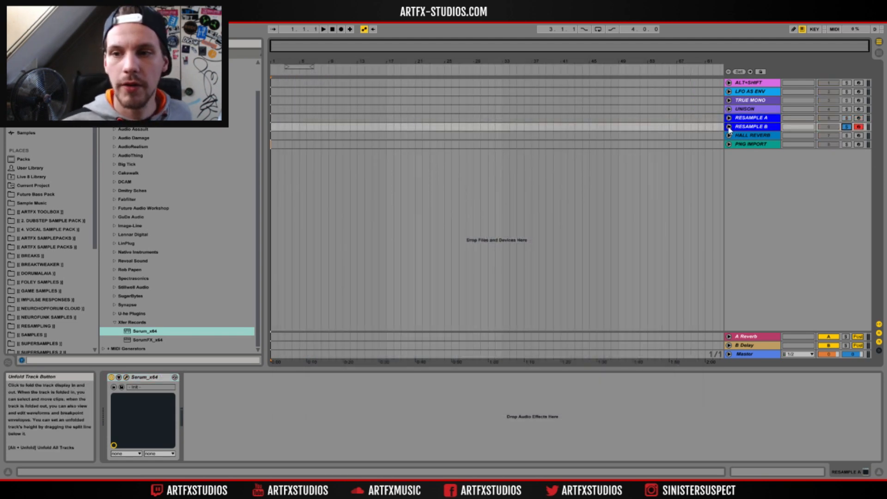
click(127, 377)
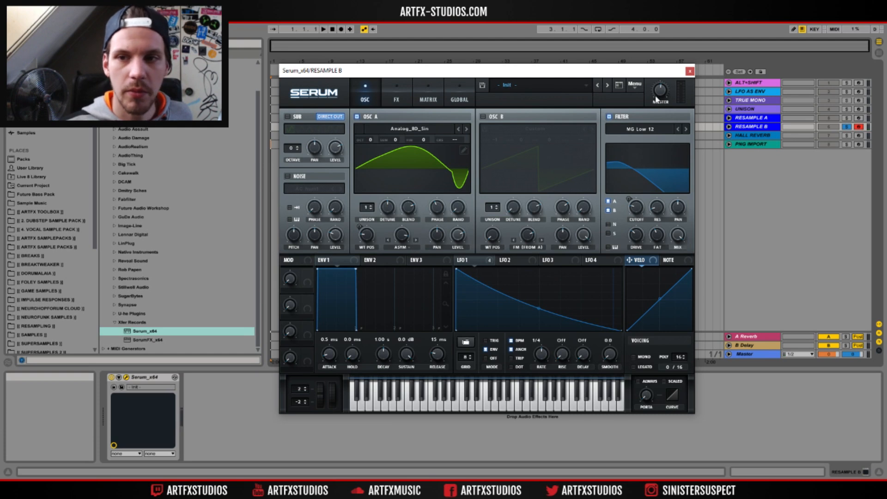
click(638, 87)
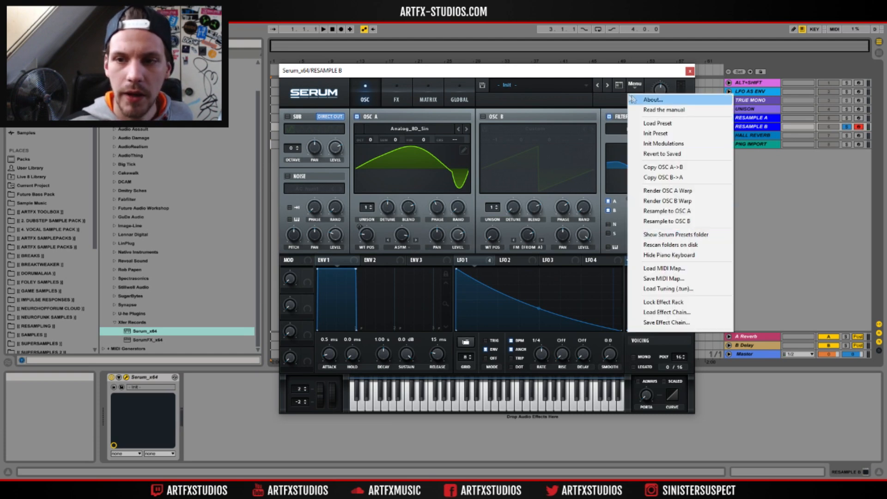
click(666, 191)
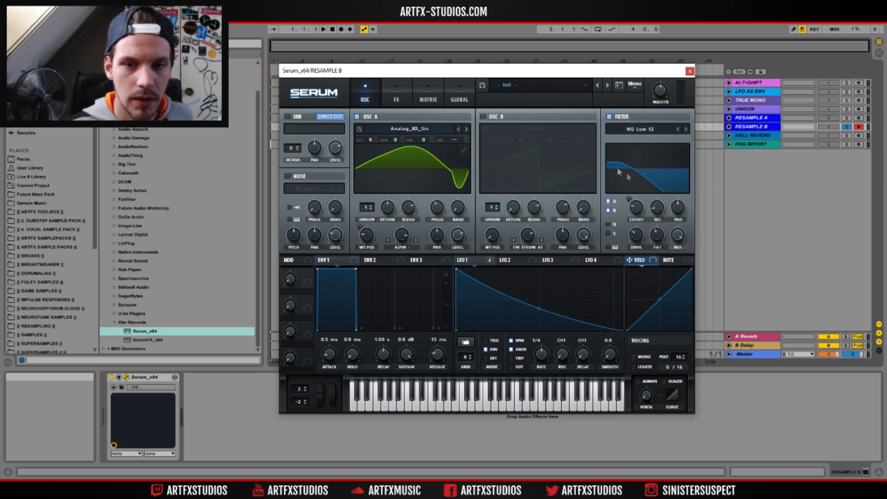
click(400, 249)
click(397, 29)
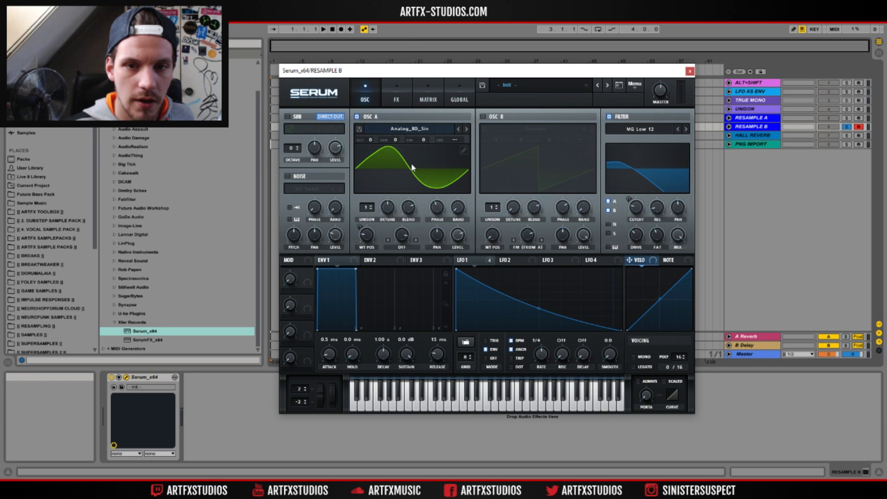
Check the rendered wavetable in 3D, sweep oscillator A's wavetable position while auditioning, and assign LFO 1 to it
click(413, 168)
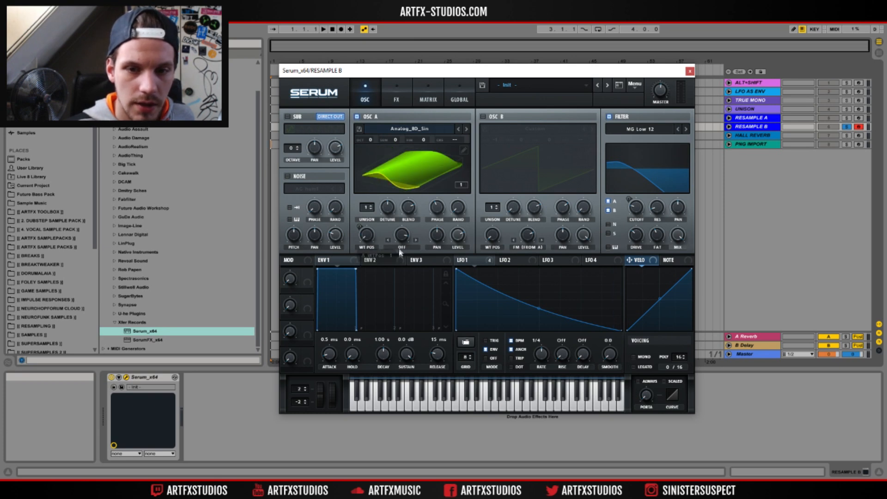
click(405, 168)
drag(372, 244, 352, 292)
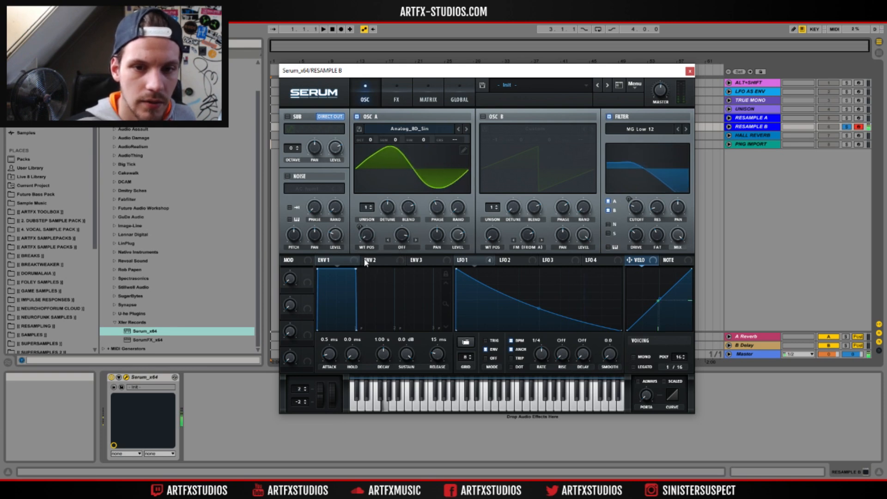
drag(367, 235, 361, 263)
drag(470, 260, 367, 235)
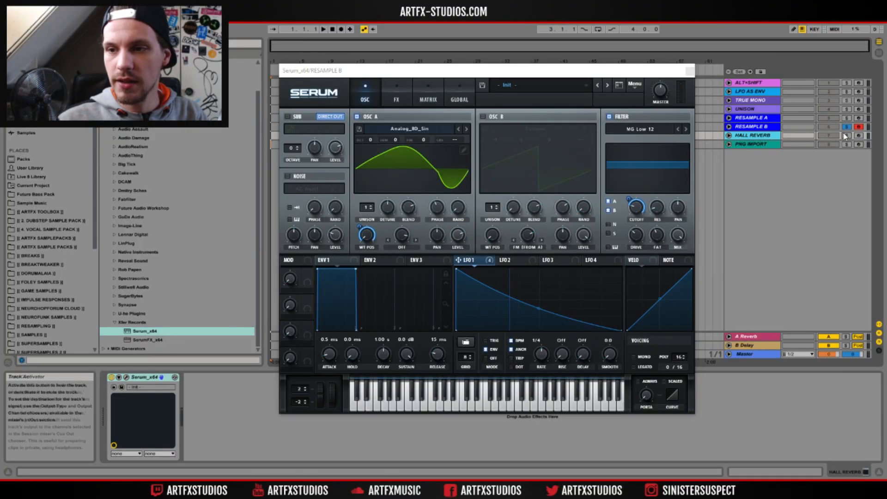
Arm and solo the HALL REVERB track in place of RESAMPLE B and open its Serum instance
click(859, 136)
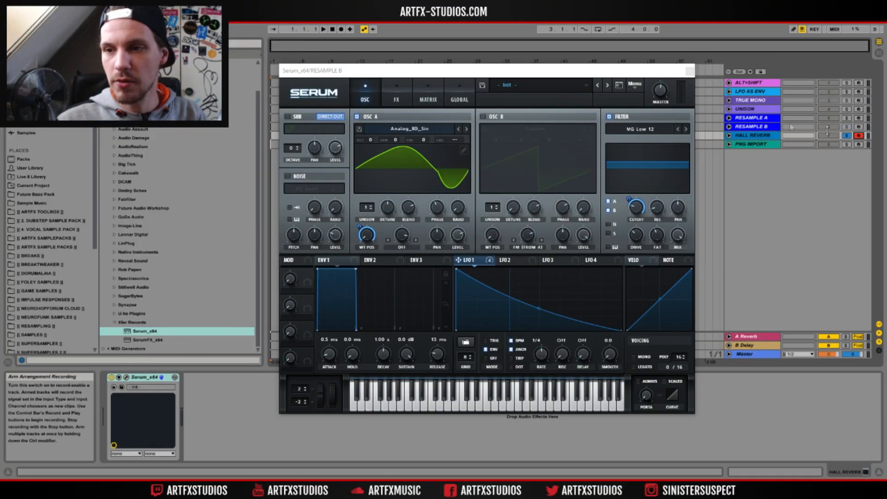
click(689, 71)
click(729, 135)
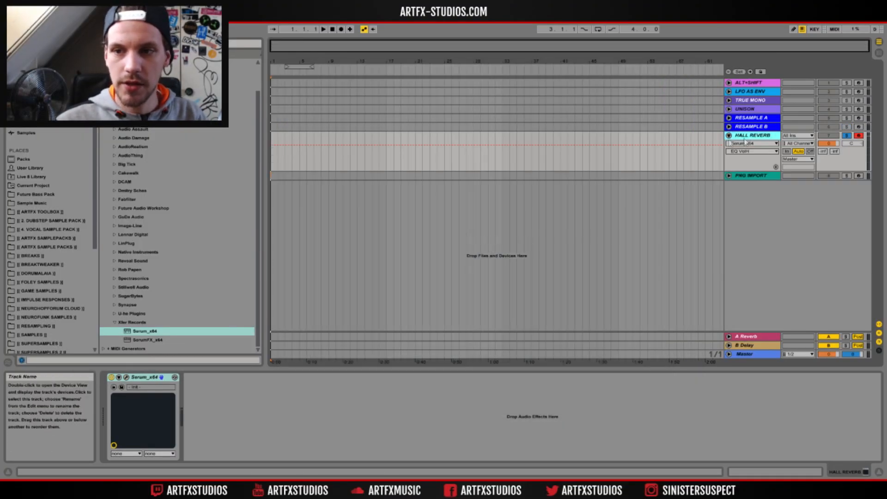
click(161, 378)
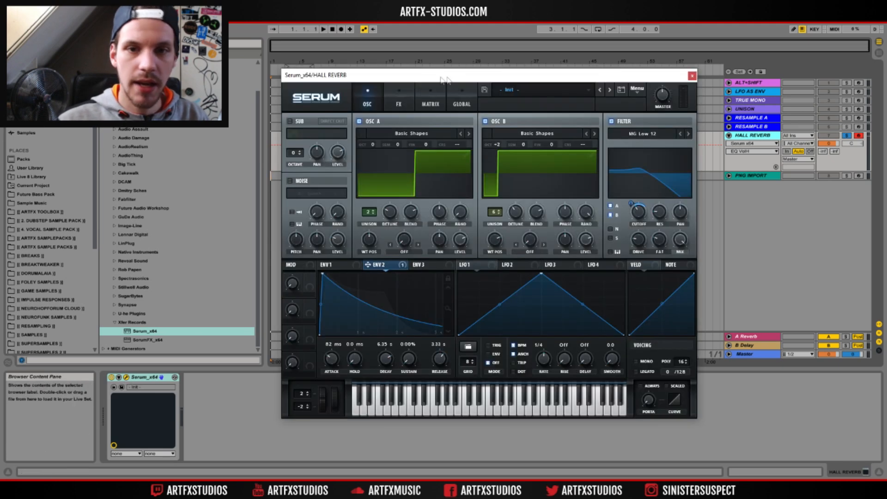
Review the patch's oscillators and effects, and audition the reverb in both Plate and Hall modes
click(409, 90)
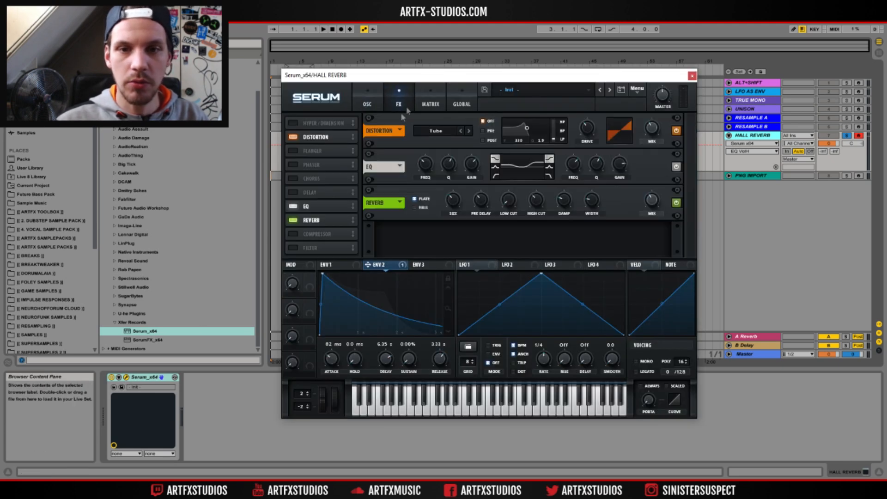
click(371, 93)
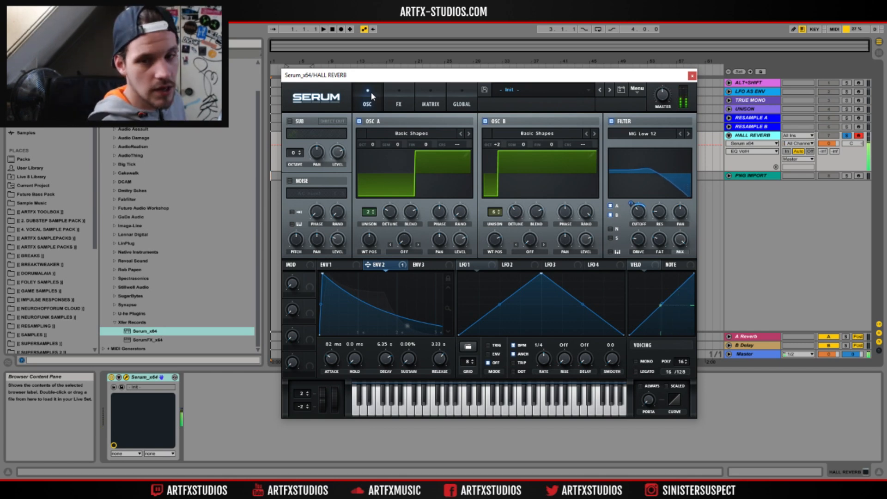
click(389, 93)
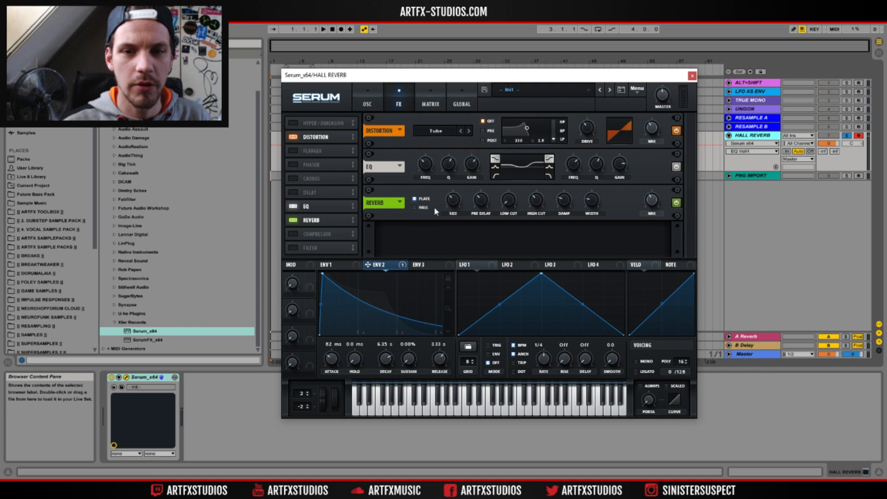
click(414, 207)
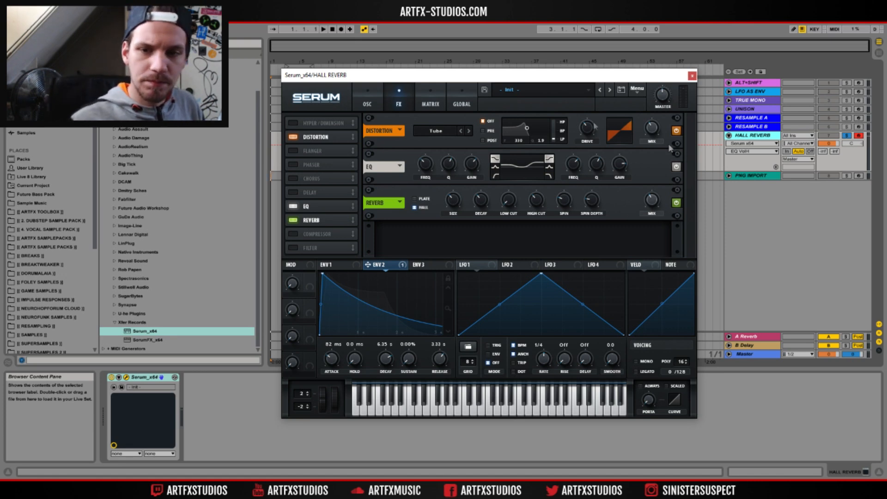
click(415, 200)
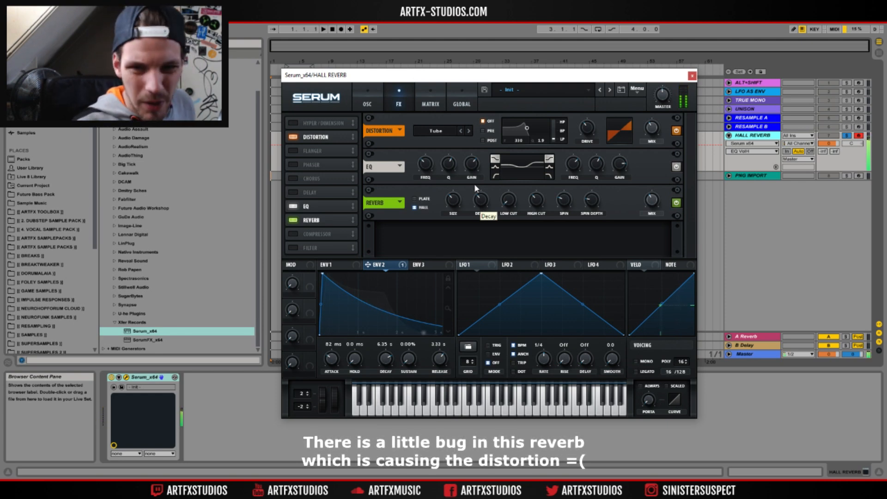
Raise the Hall reverb's decay, compare it with Plate mode, and leave the reverb on Hall
drag(487, 206, 511, 195)
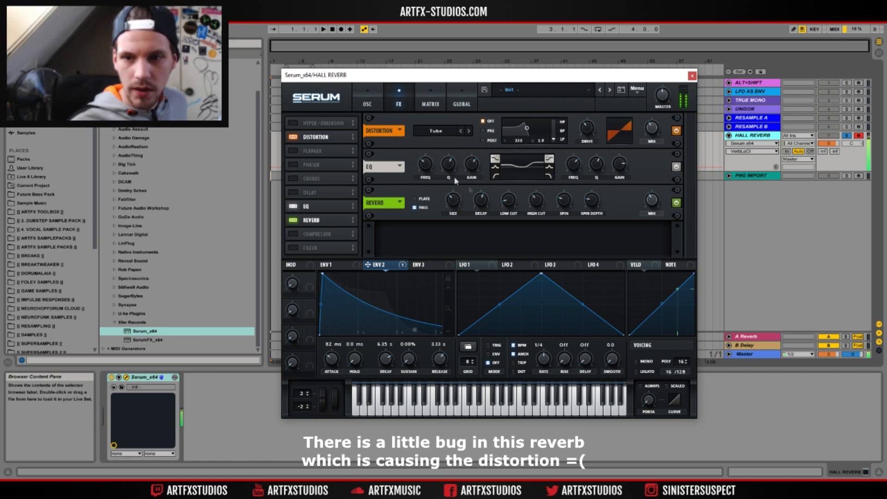
click(420, 200)
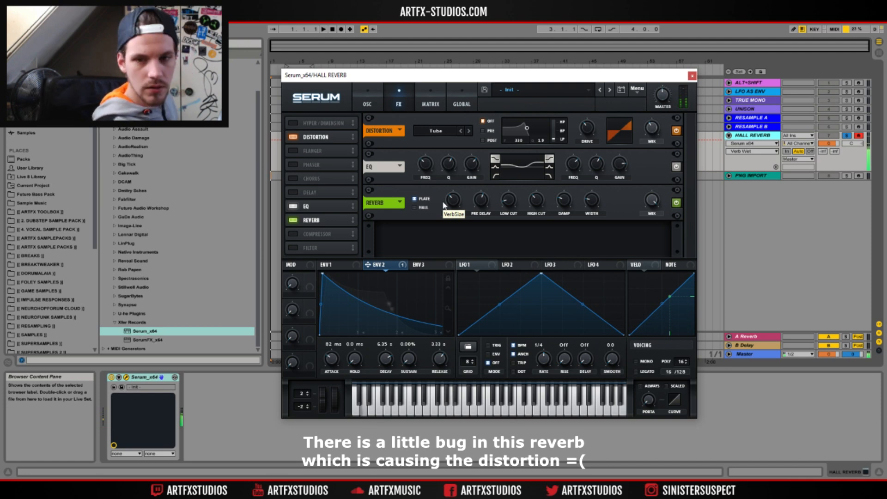
click(422, 209)
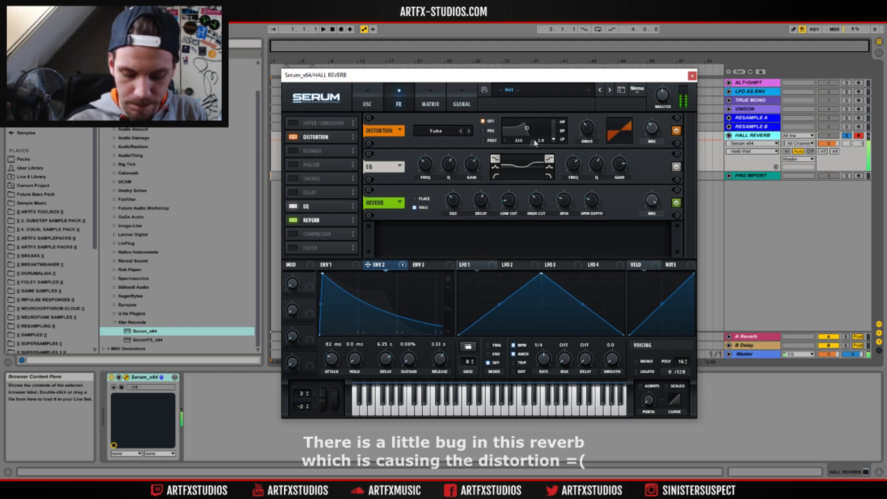
Open Serum on the PNG IMPORT track and place the PNG folder window so oscillator A stays accessible
click(692, 76)
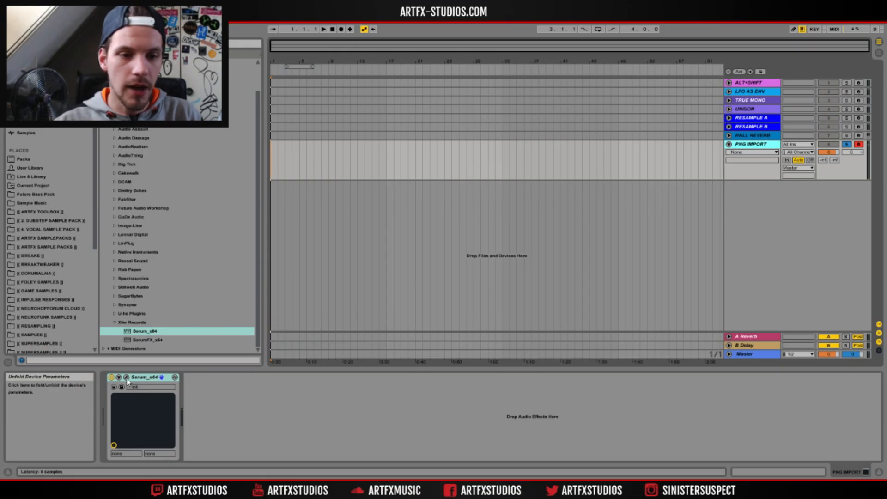
click(127, 378)
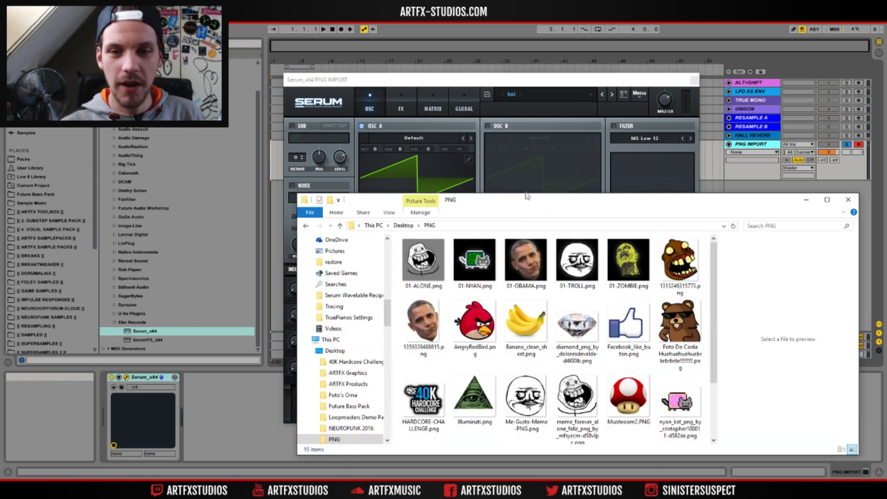
drag(507, 202, 599, 285)
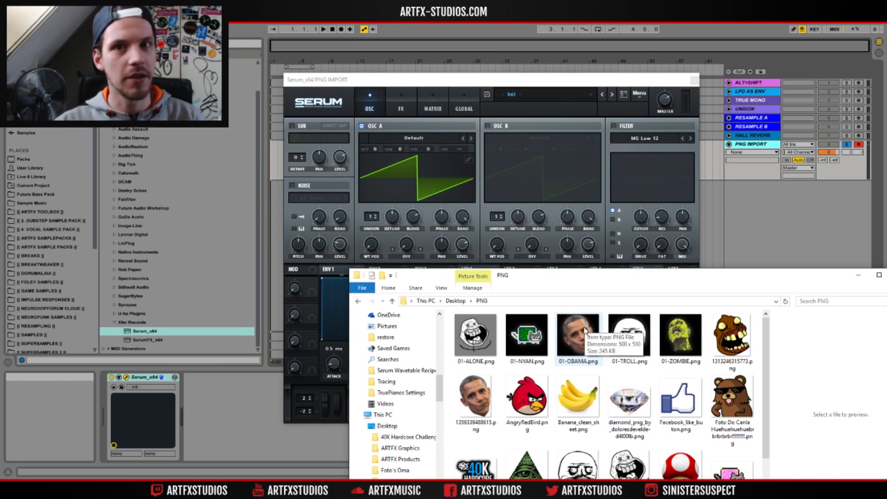
Import 01-OBAMA.png into oscillator A as a wavetable and bring the Serum window to the front
drag(575, 348, 426, 165)
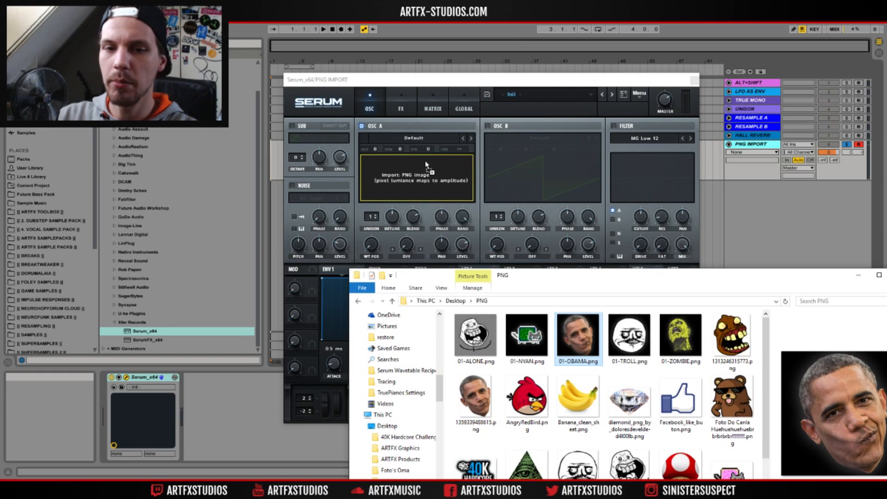
drag(426, 165, 425, 161)
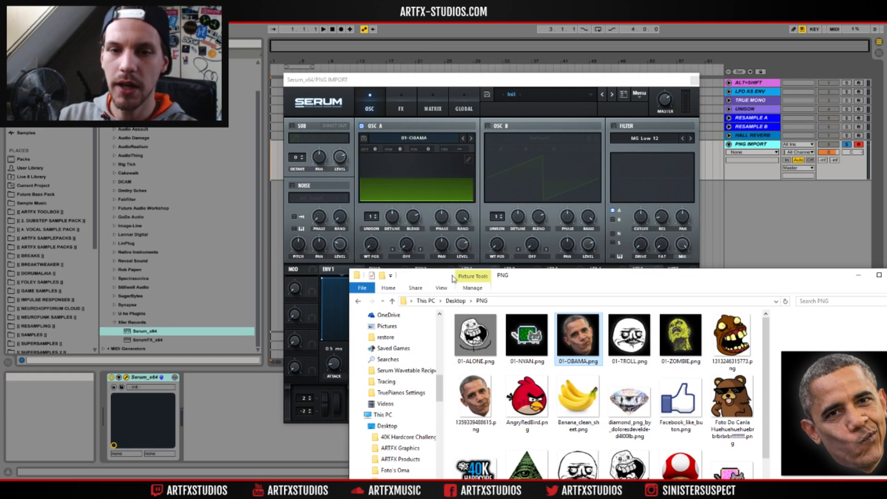
click(458, 87)
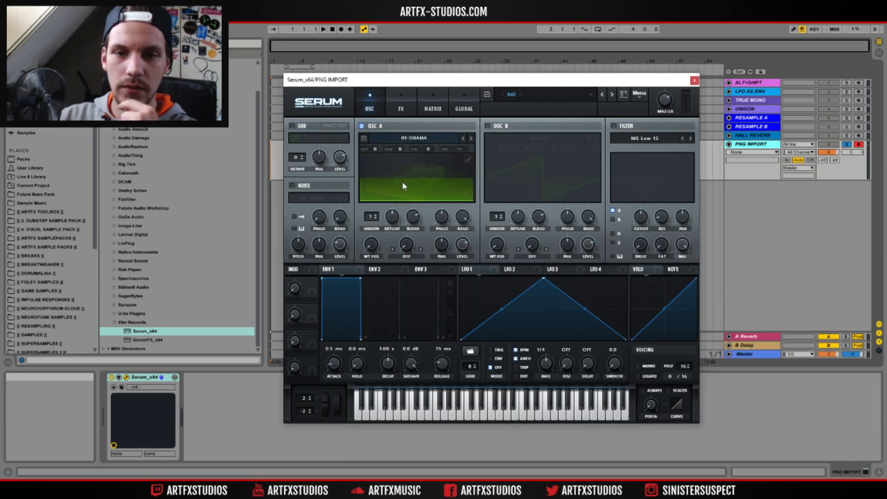
Show oscillator A's imported image wavetable in 3D and sweep its wavetable position up to 126 while auditioning
click(403, 187)
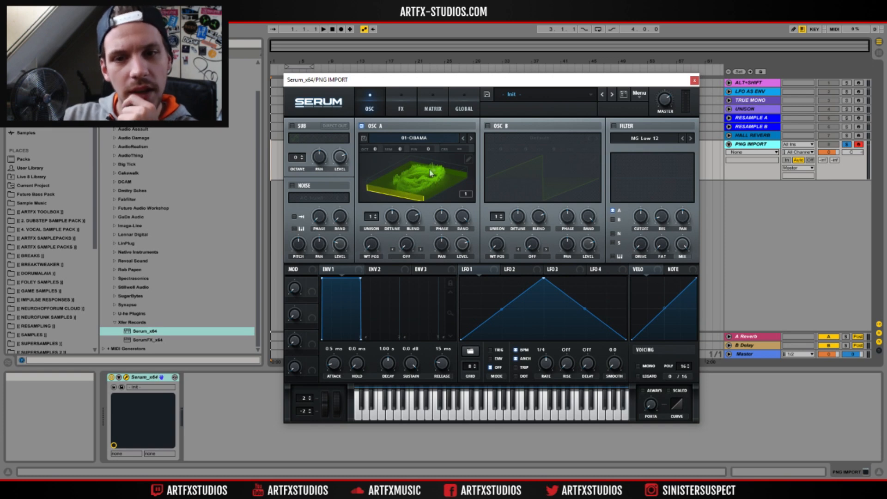
drag(375, 249, 371, 213)
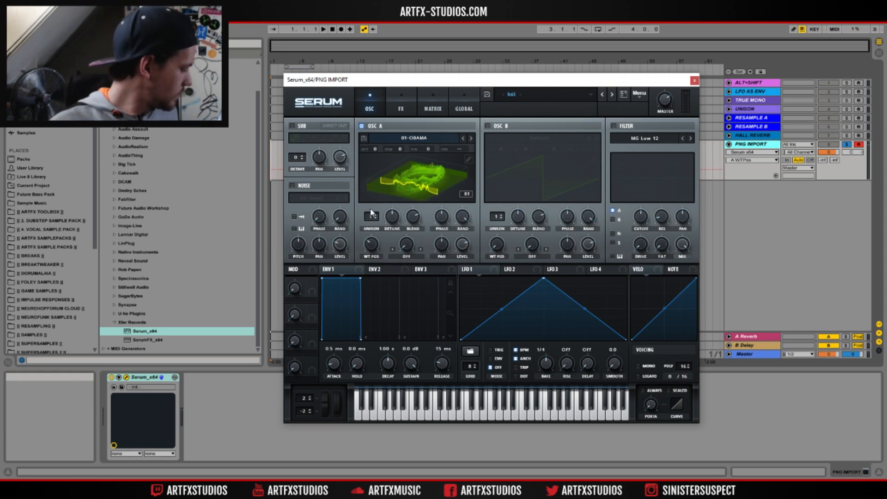
drag(382, 251, 376, 232)
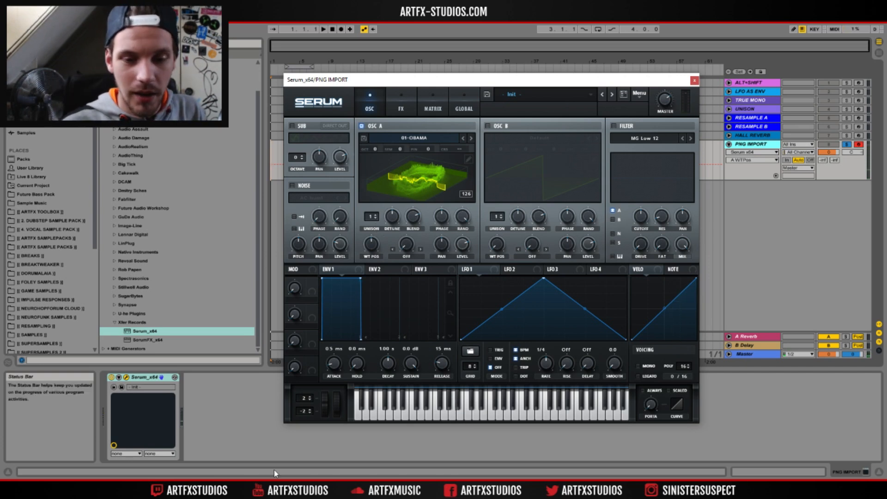
Import 01-TROLL.png into oscillator A and audition it while sweeping the wavetable position from 1 to 38
click(379, 490)
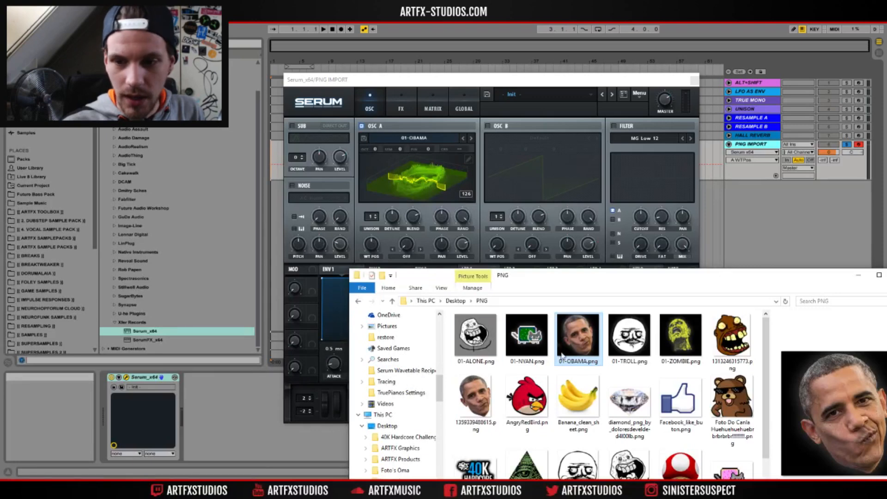
click(633, 339)
drag(629, 338, 427, 185)
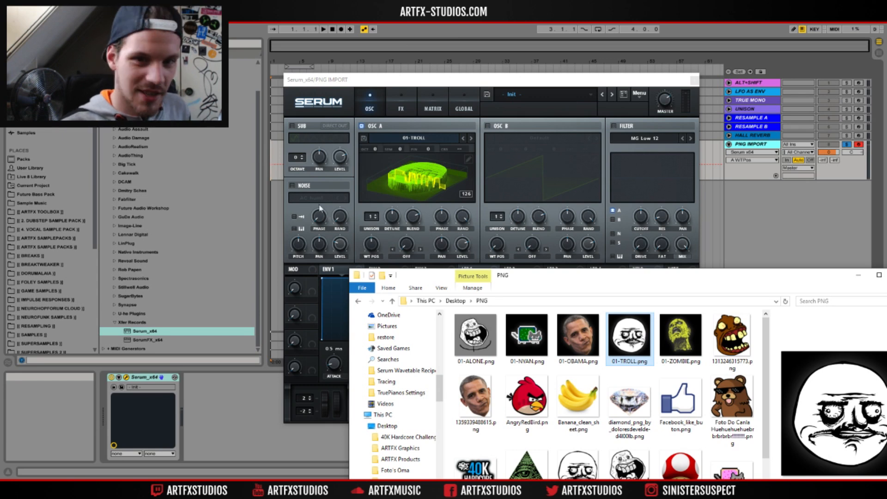
drag(368, 244, 363, 305)
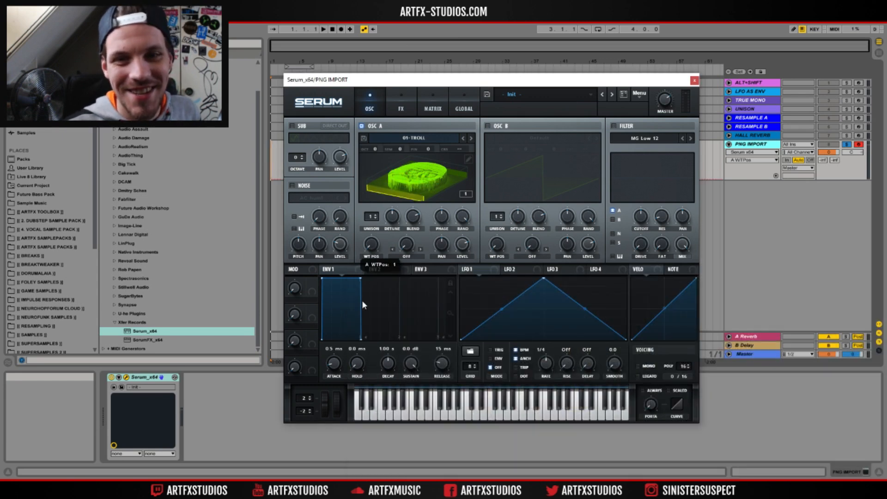
drag(361, 300, 388, 290)
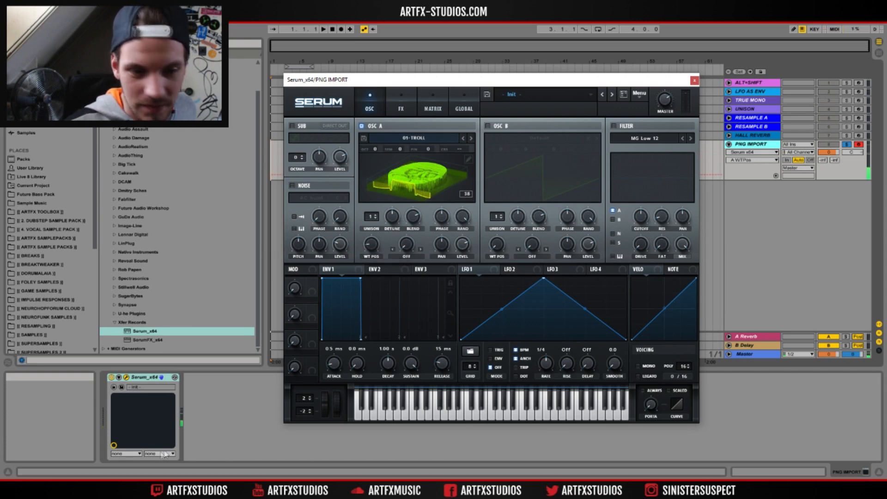
Replace oscillator A's wavetable with the 01-ZOMBIE.png image
click(184, 490)
drag(680, 336, 409, 182)
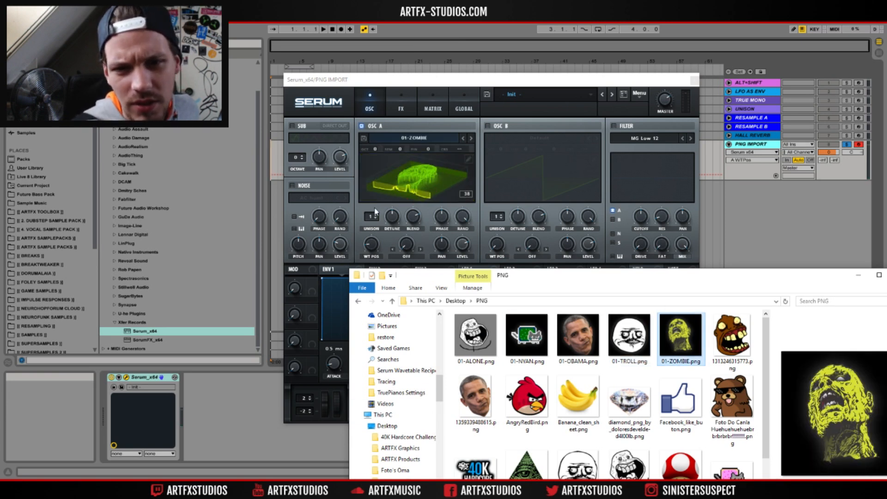
Return oscillator A's wavetable position to 1 and replace its wavetable with the 01-ALONE.png image
drag(368, 244, 372, 280)
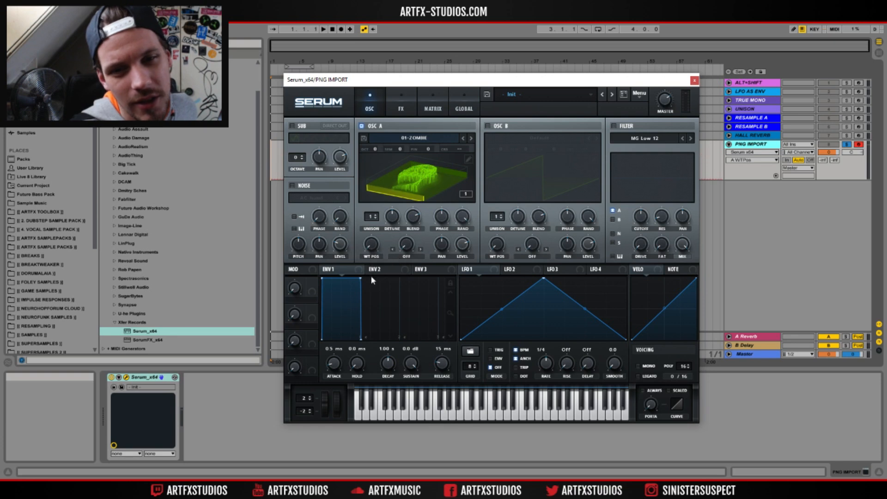
key(alt+Tab)
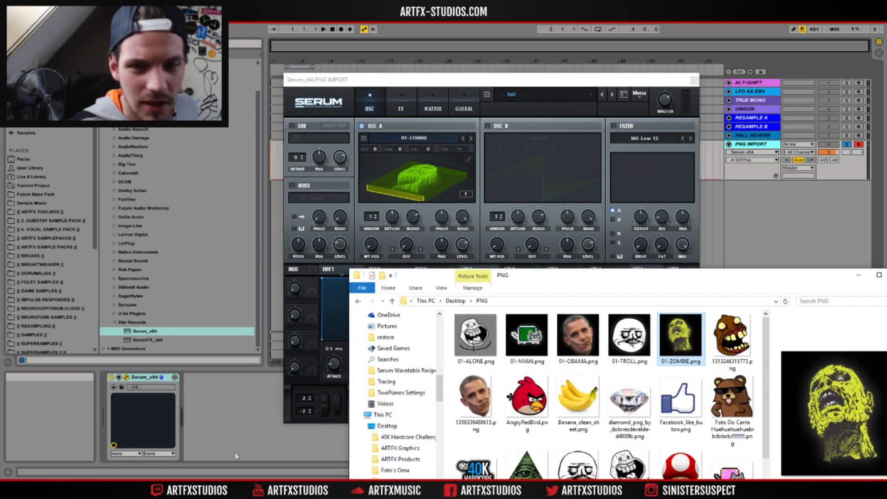
click(470, 344)
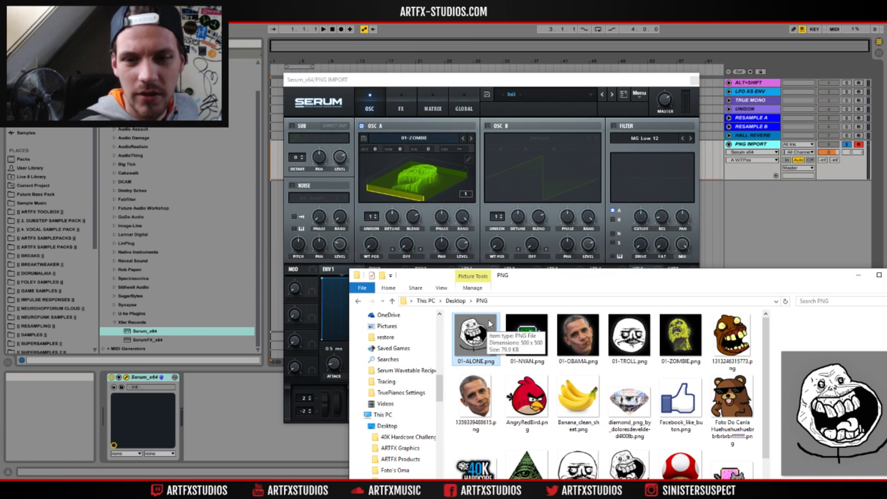
drag(457, 338, 426, 208)
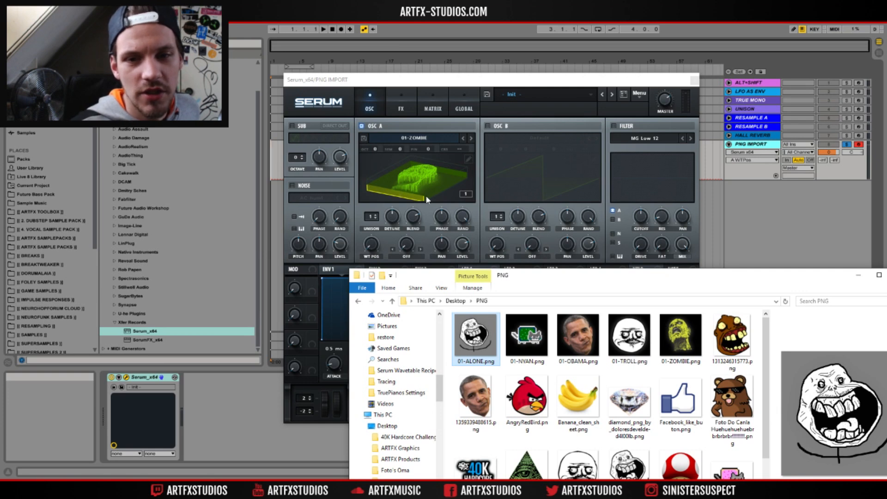
drag(482, 357, 413, 176)
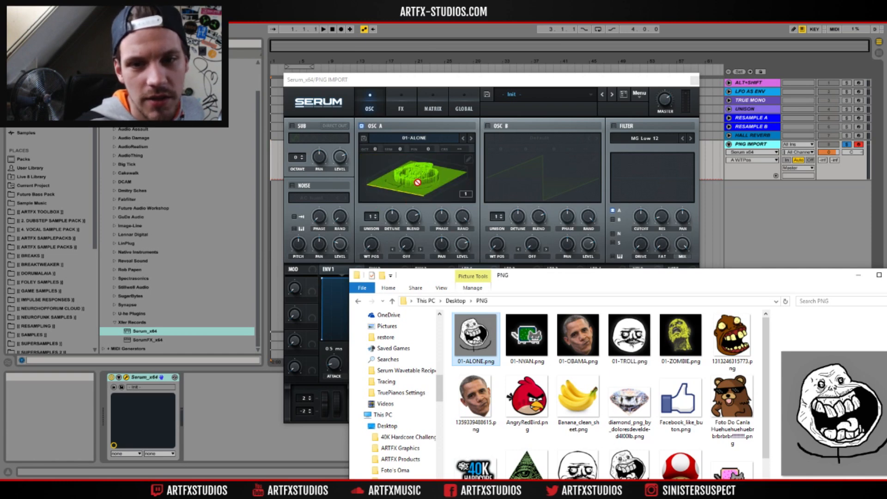
Audition the 01-ALONE wavetable in oscillator A while sweeping its wavetable position, ending back at 1
click(372, 246)
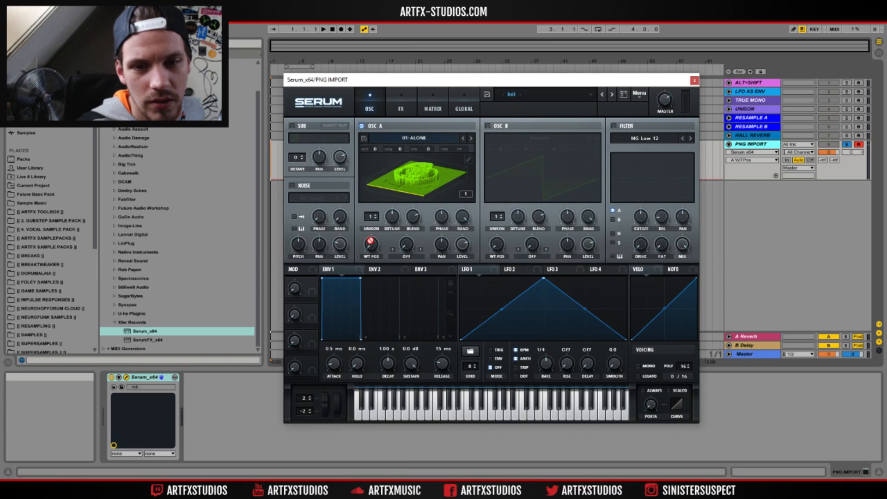
drag(362, 279, 383, 251)
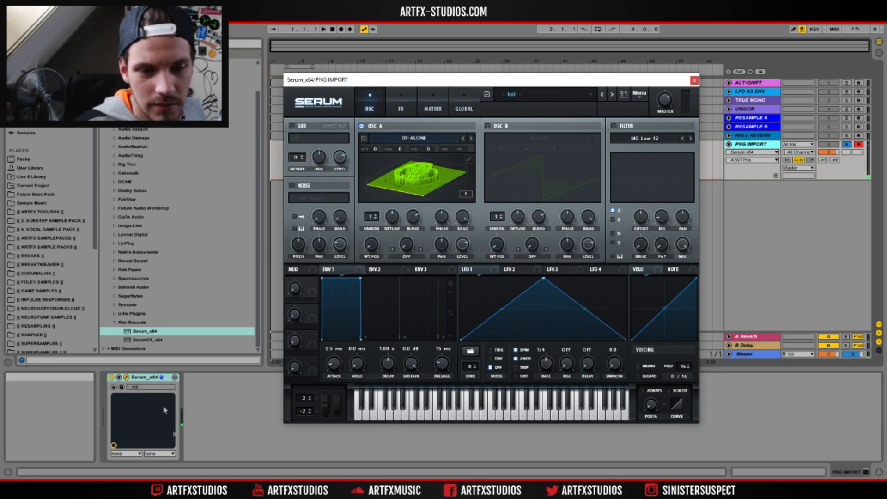
Import 01-NYAN.png from the PNG folder into oscillator A and audition it while sweeping the wavetable position to 36
click(305, 489)
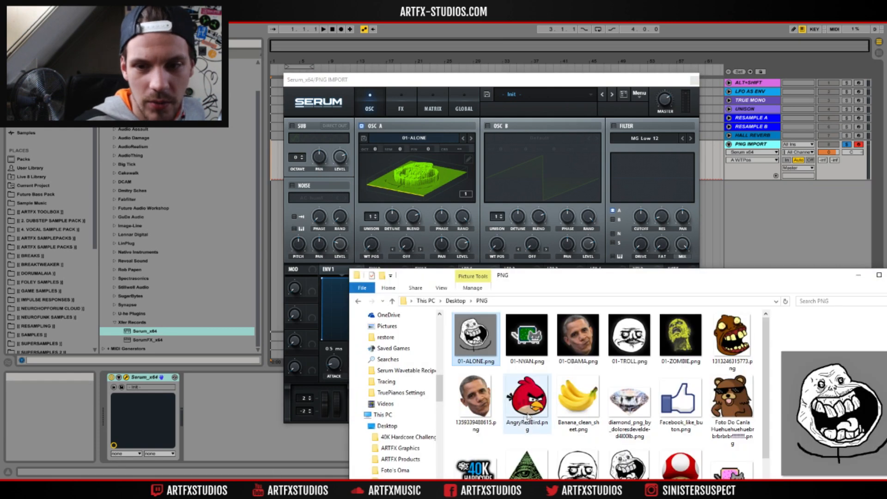
click(536, 337)
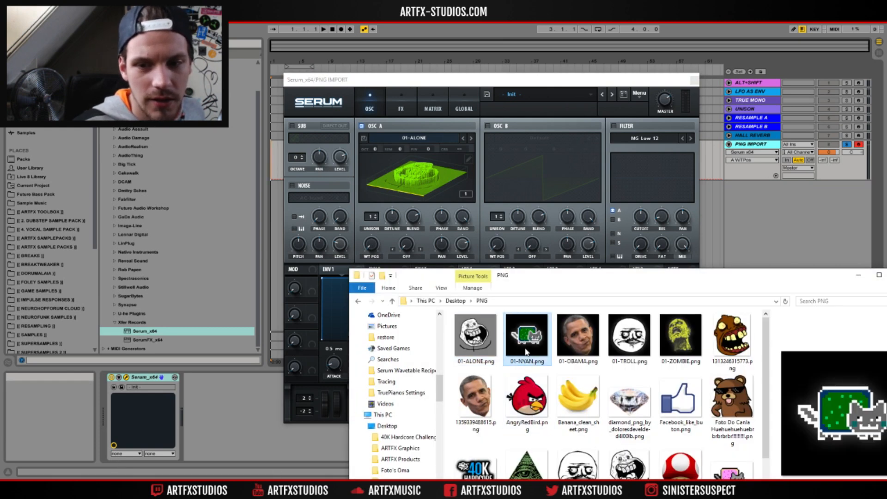
drag(527, 353, 413, 177)
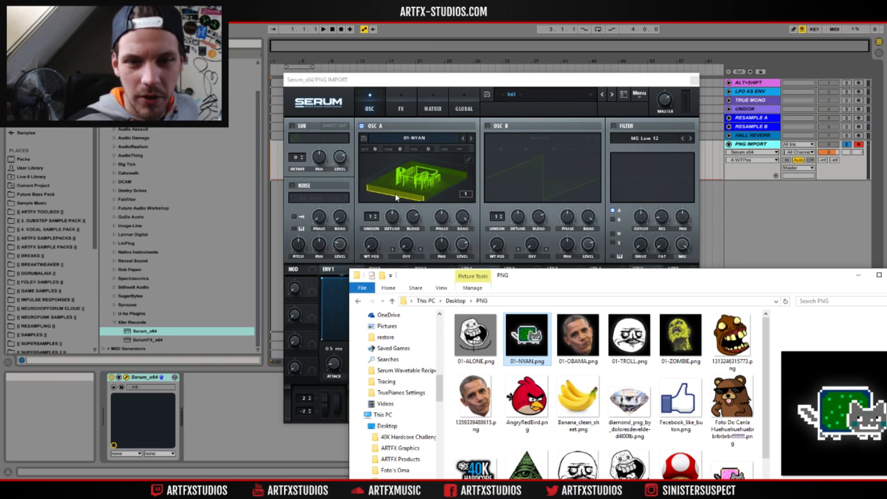
drag(373, 257, 418, 197)
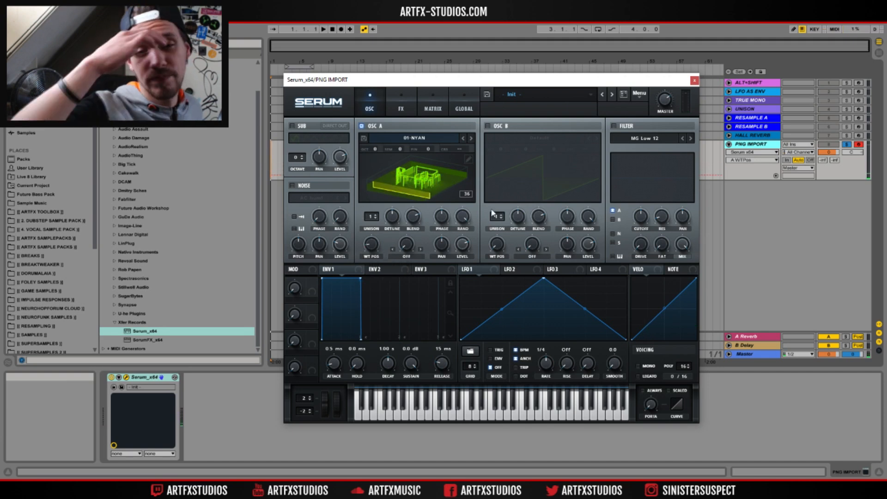